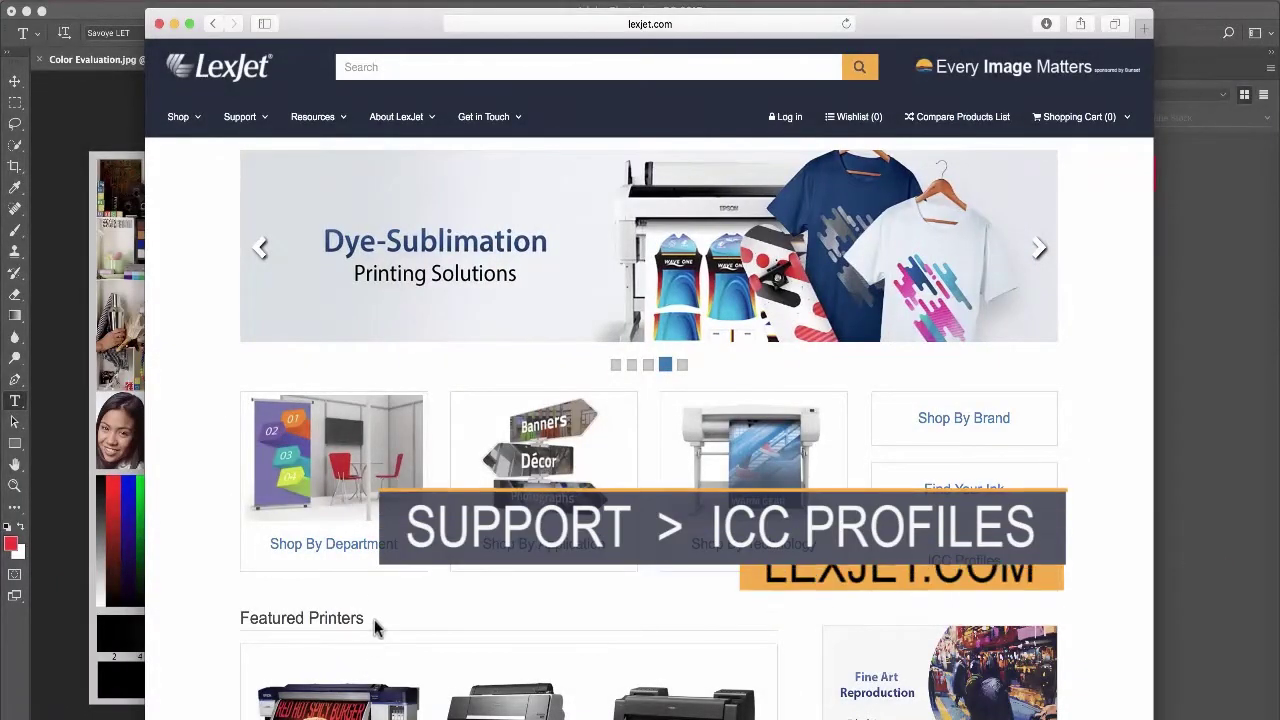
Download the PRO-2000_4000 .am1x media file for LexJet 8mil Production Gloss Photo Paper from ICC Profiles.
left_click(251, 114)
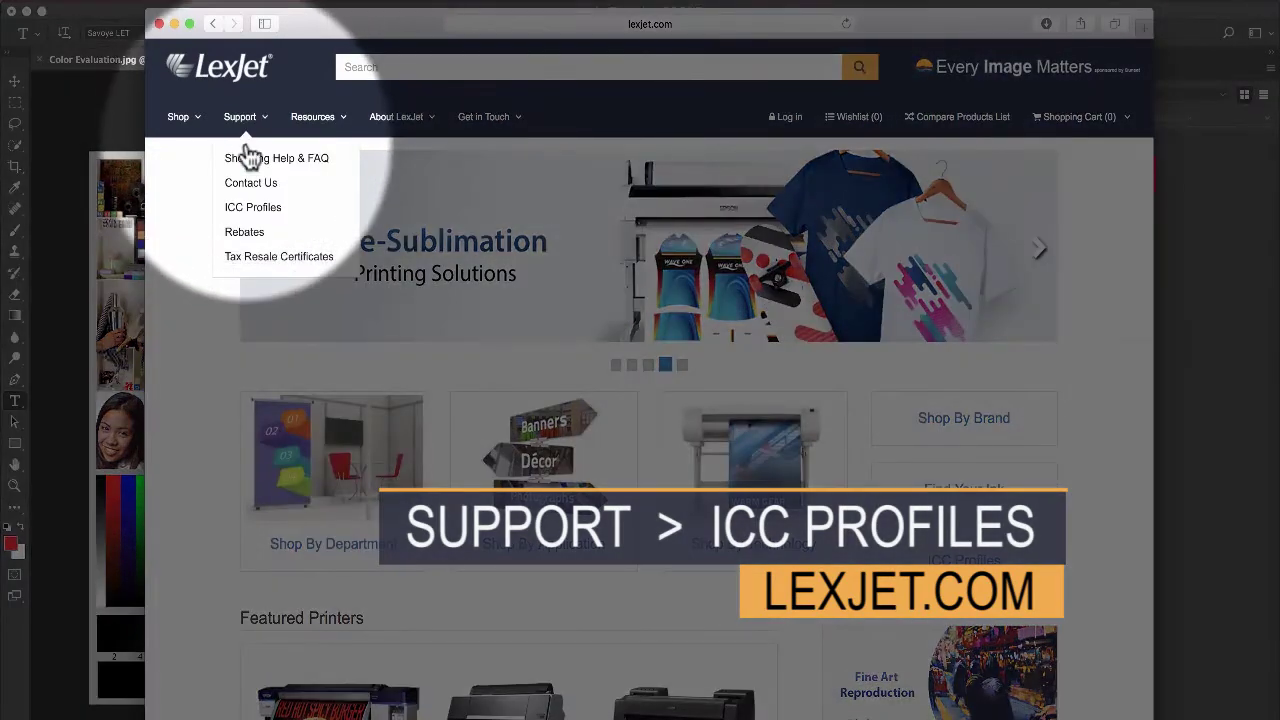
left_click(243, 207)
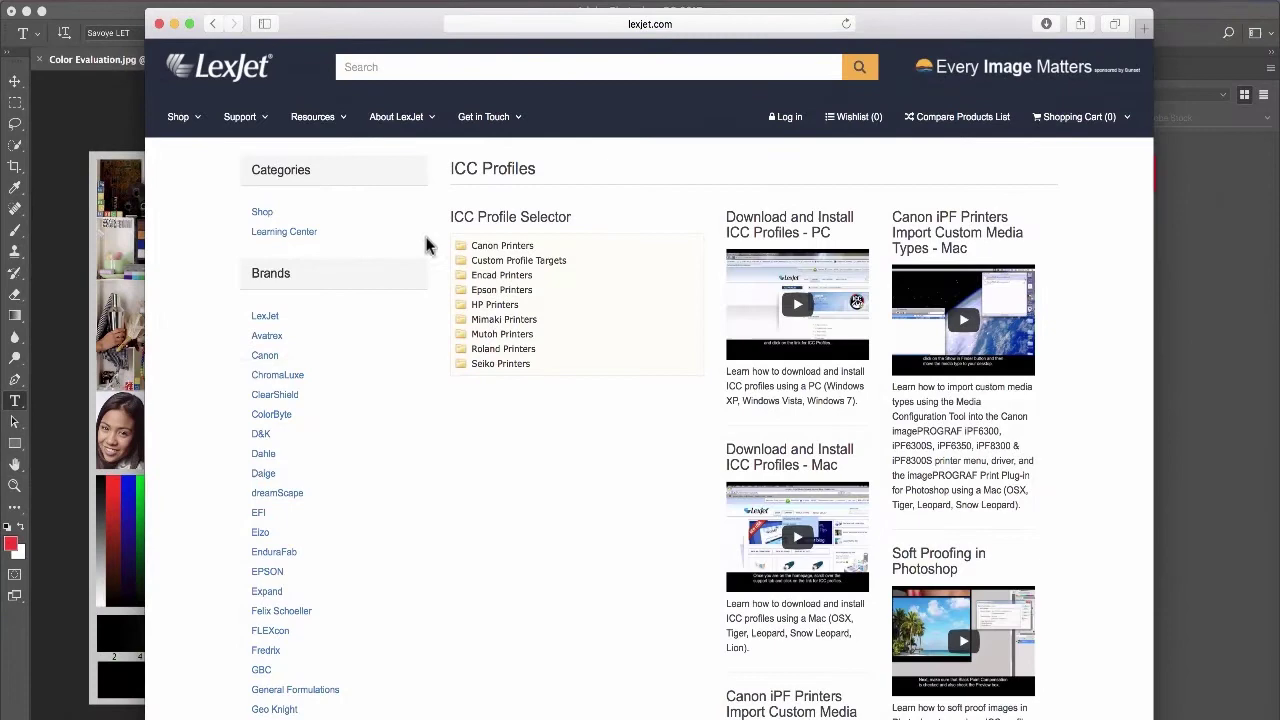
left_click(492, 250)
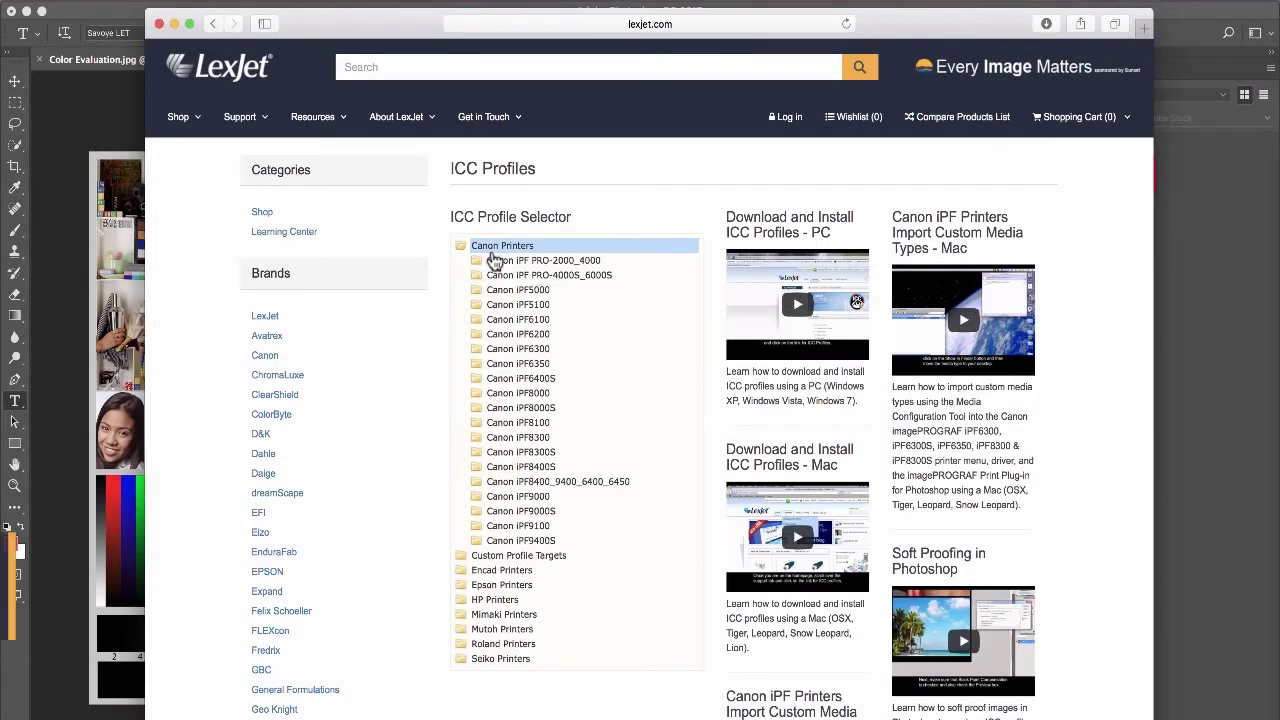
left_click(493, 260)
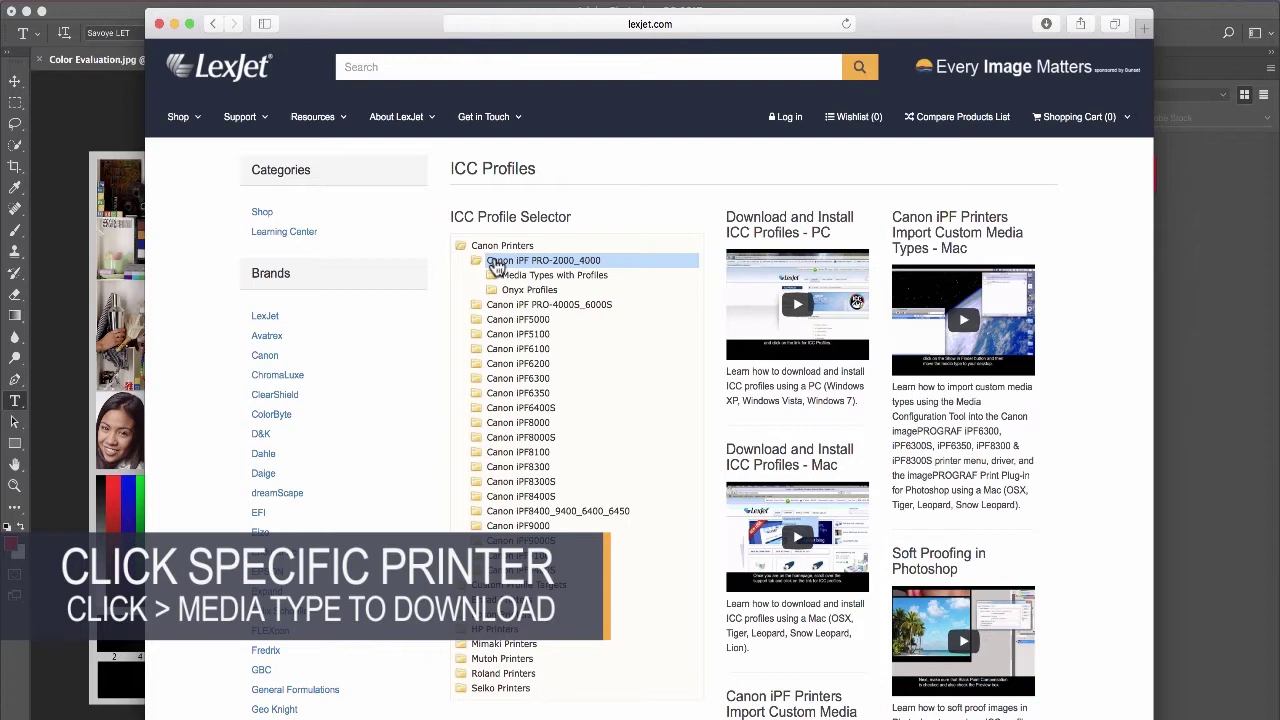
left_click(528, 277)
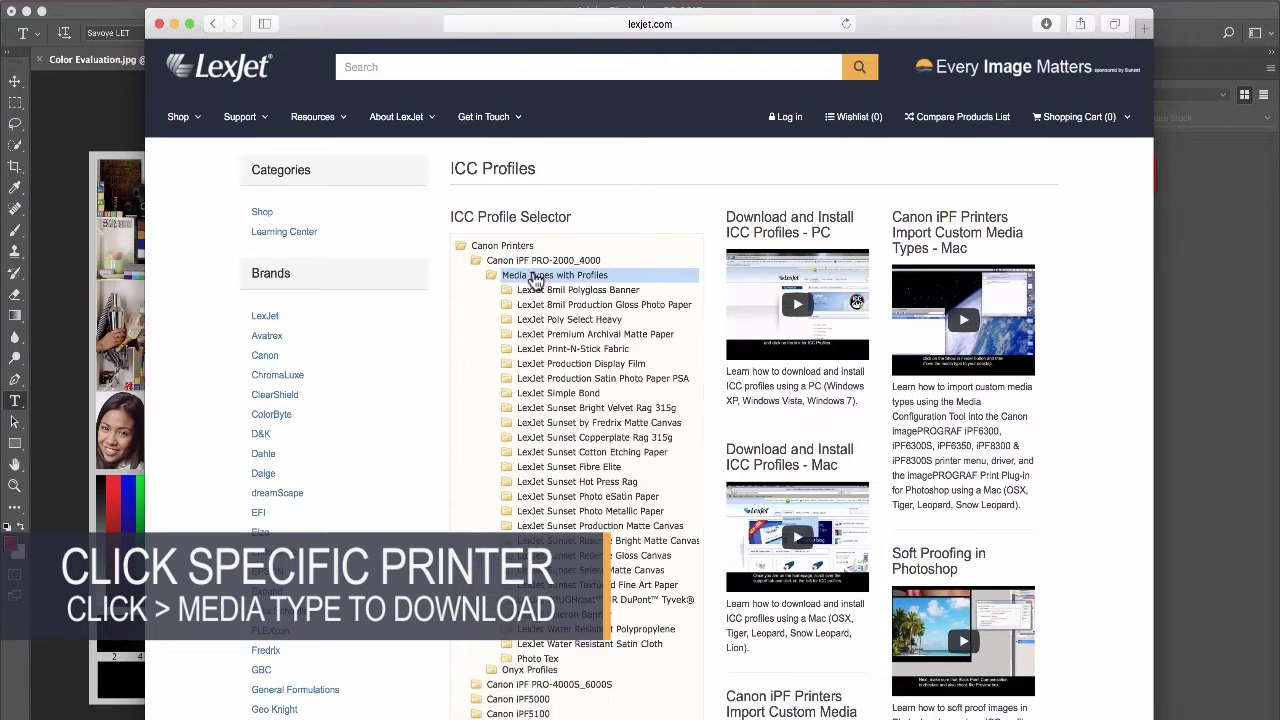
left_click(540, 305)
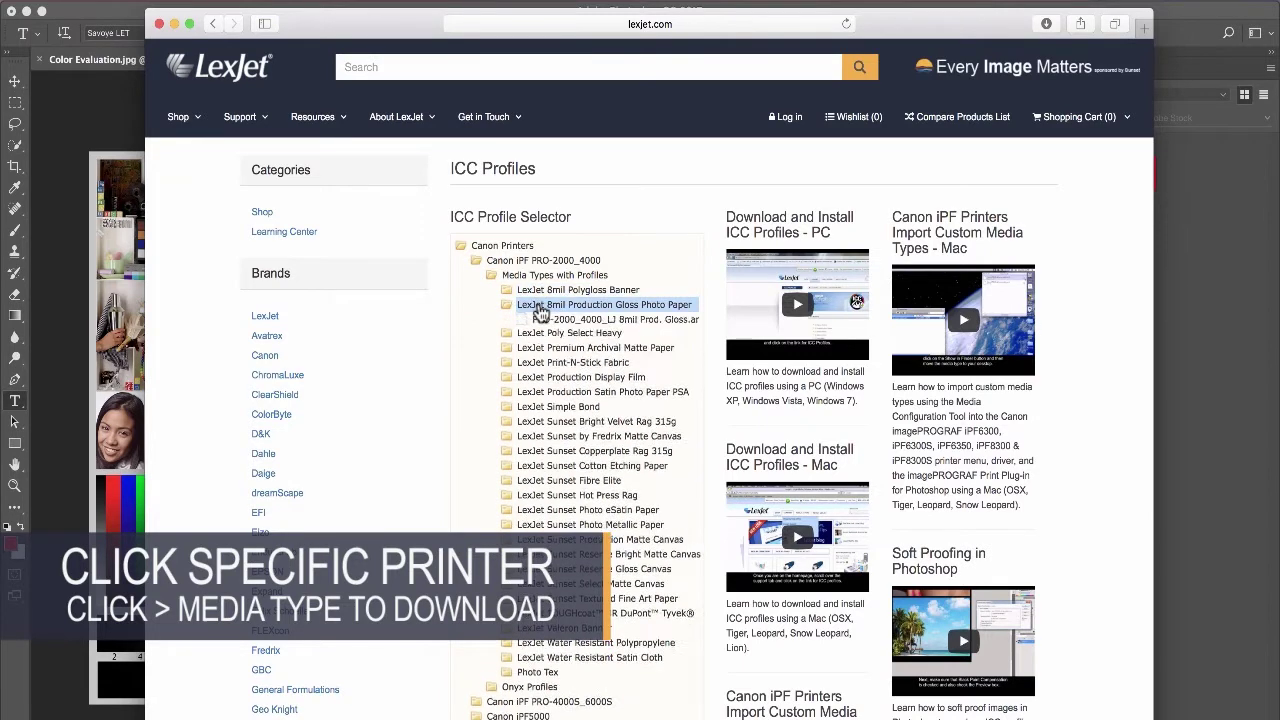
left_click(548, 320)
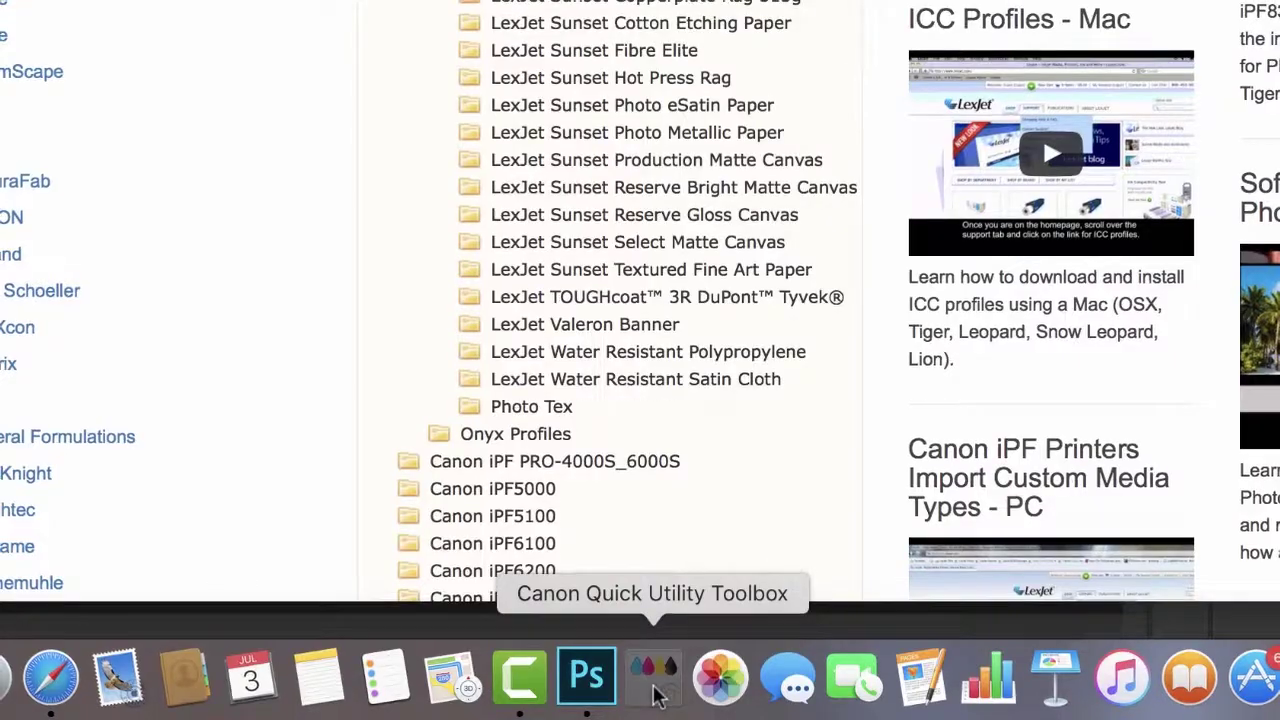
Launch Canon Quick Utility Toolbox from the Dock.
left_click(655, 680)
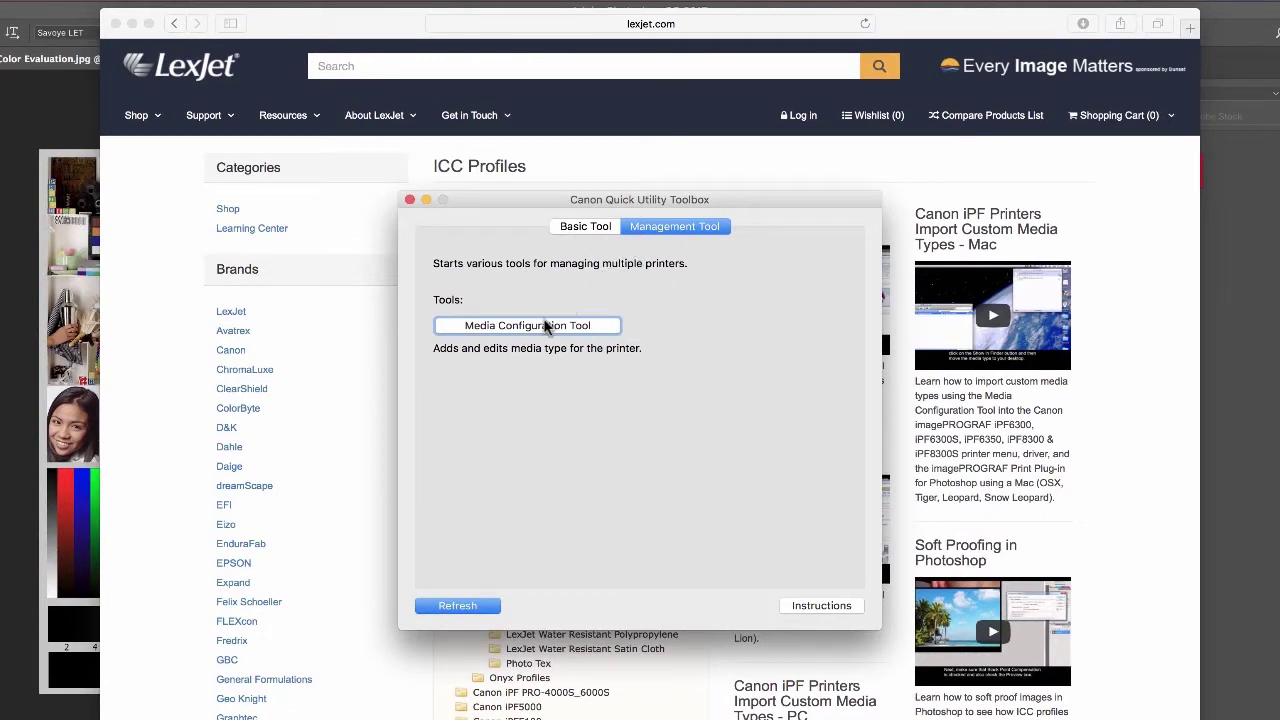
Start Media Configuration Tool with the PRO-4000 at 10.1.20.125 as base printer.
left_click(547, 326)
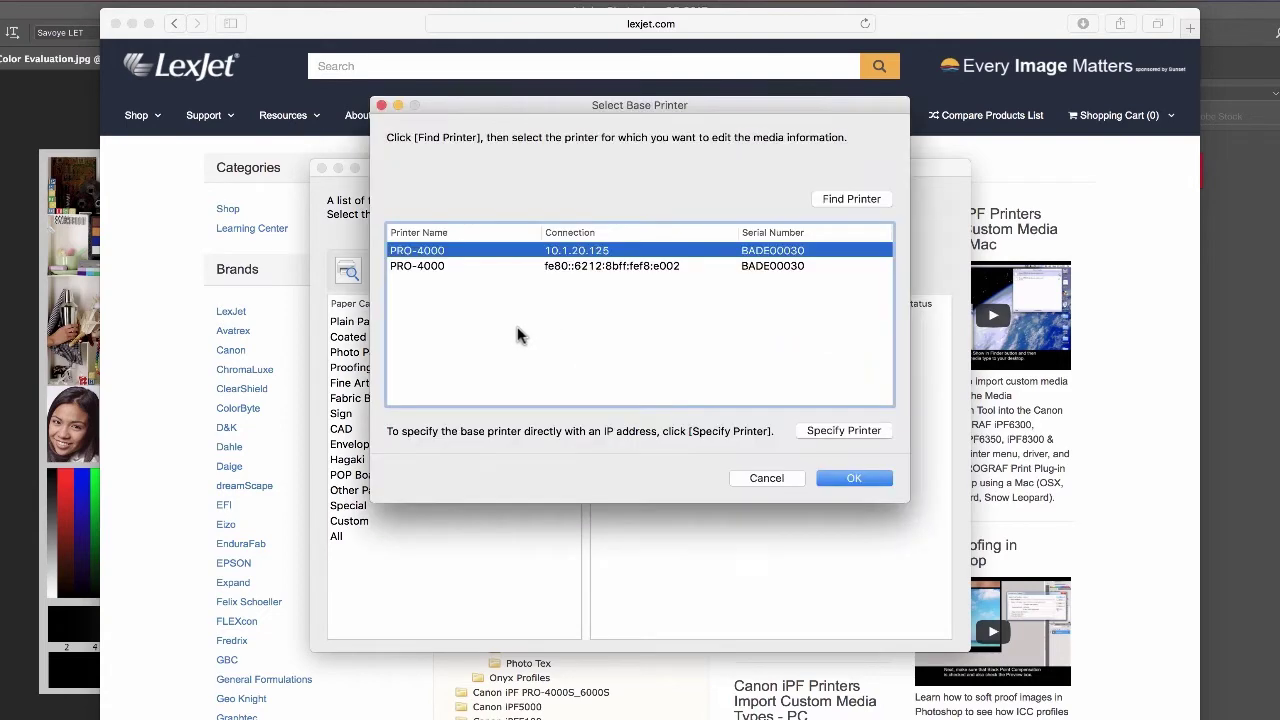
left_click(854, 478)
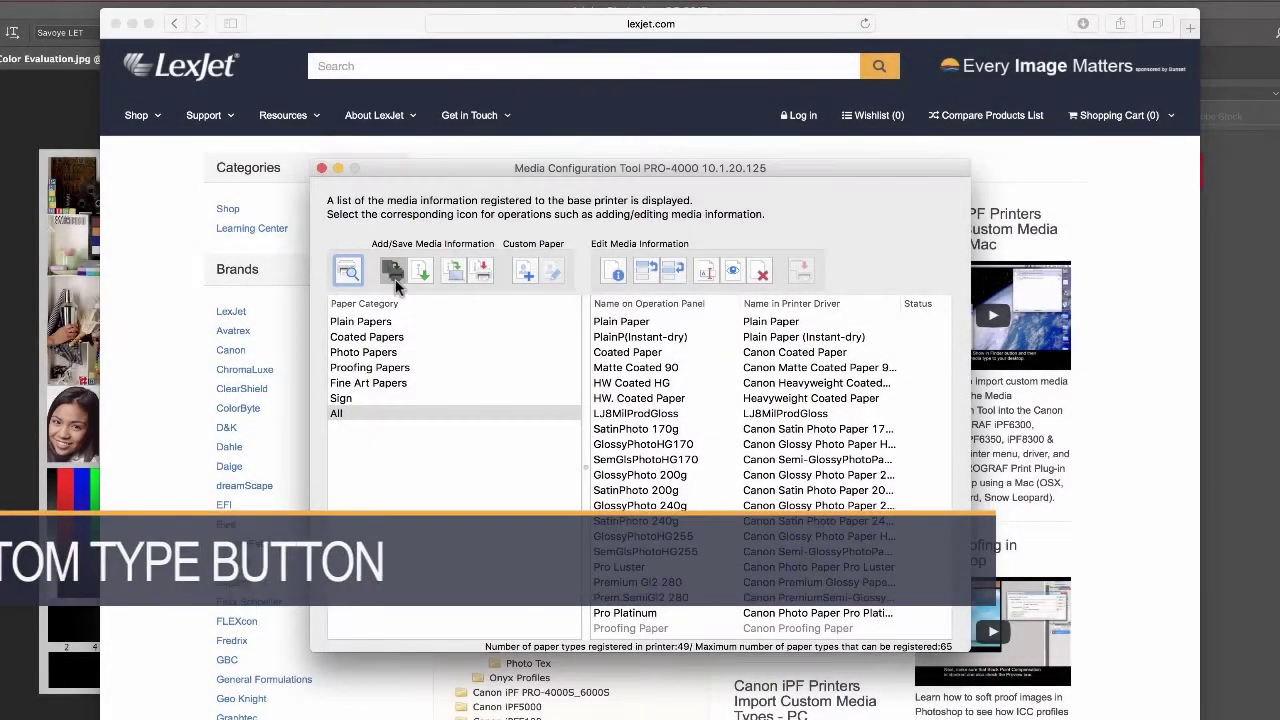
Import the downloaded 8mil gloss .am1x file from Downloads and select LJ 8mil Prod. Gloss for adding.
left_click(393, 270)
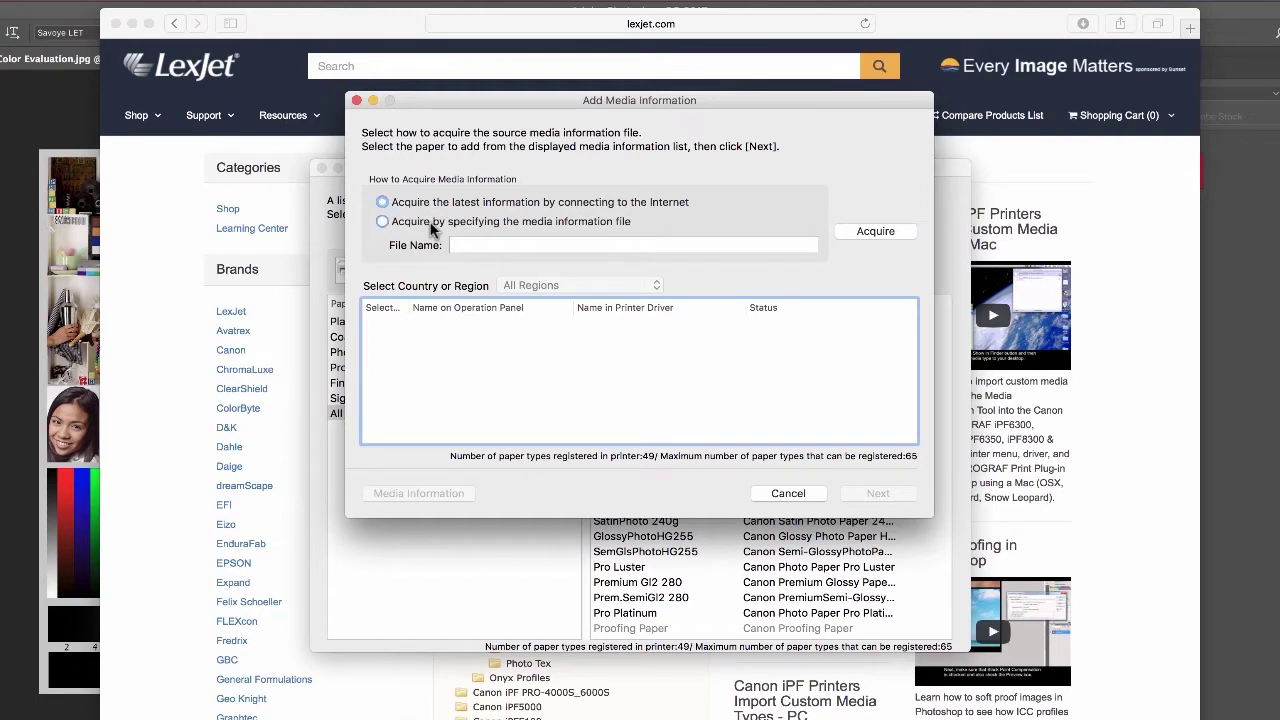
left_click(432, 222)
left_click(858, 234)
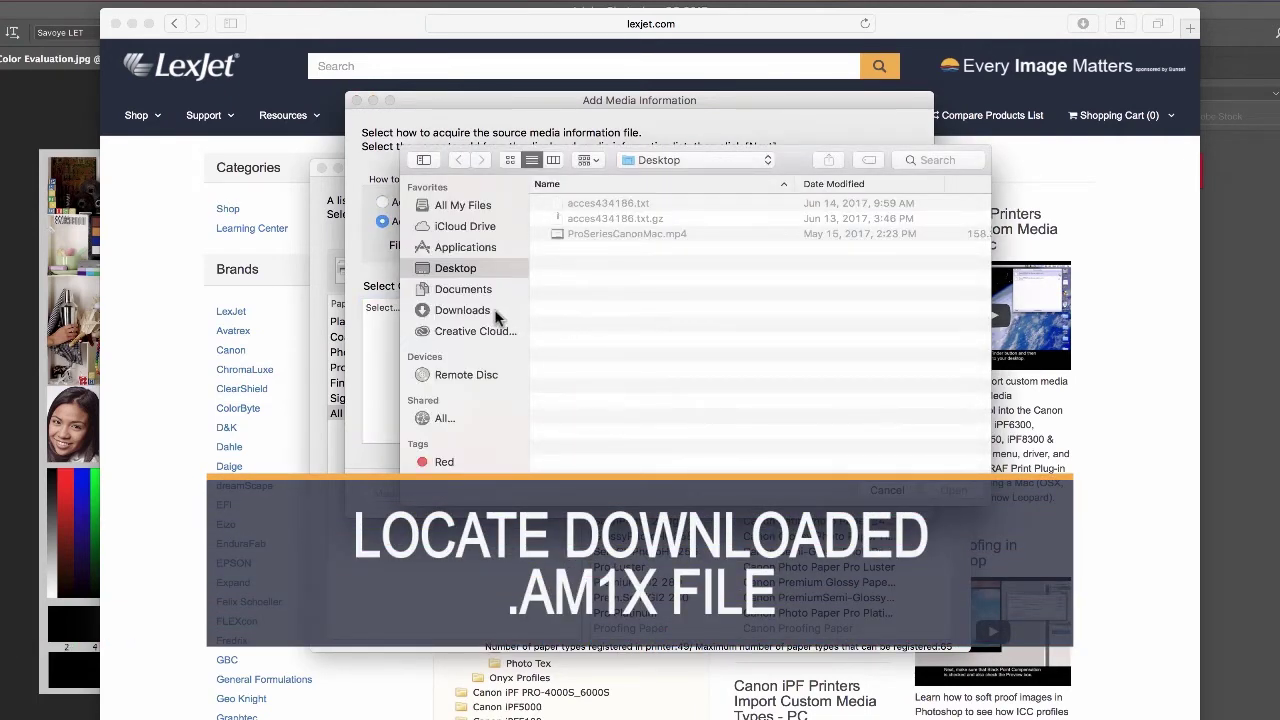
left_click(462, 310)
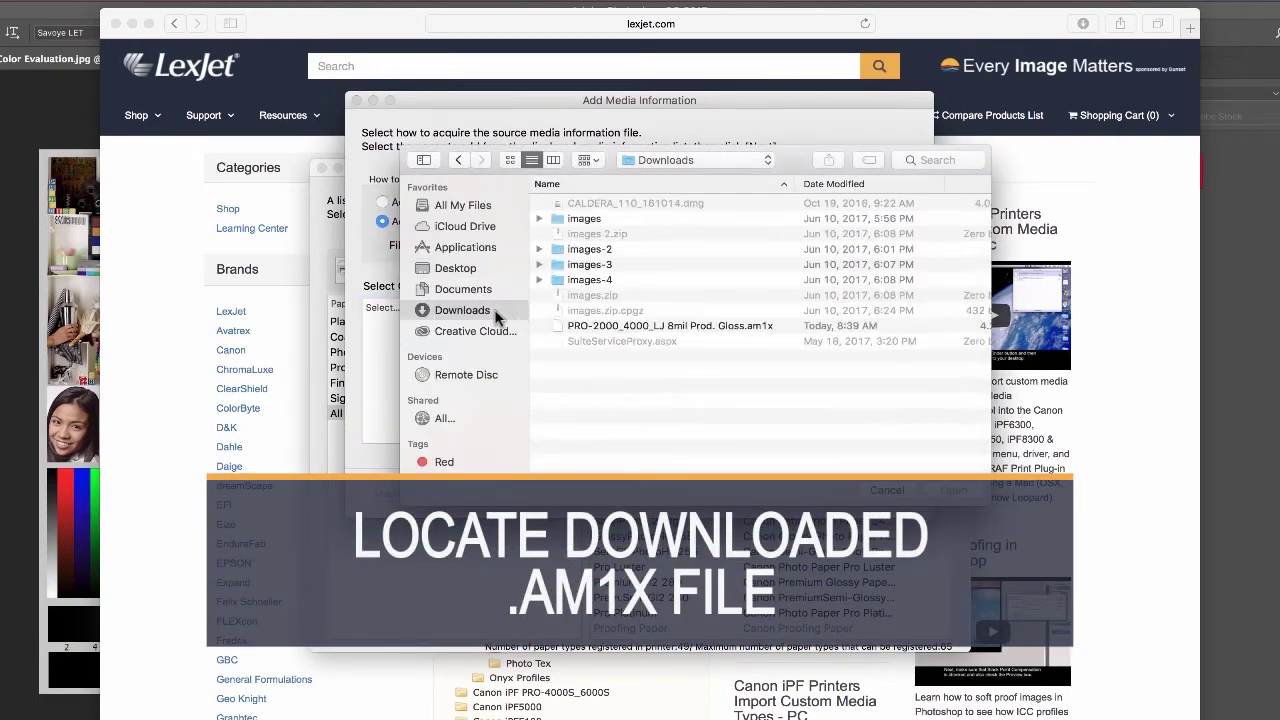
left_click(660, 326)
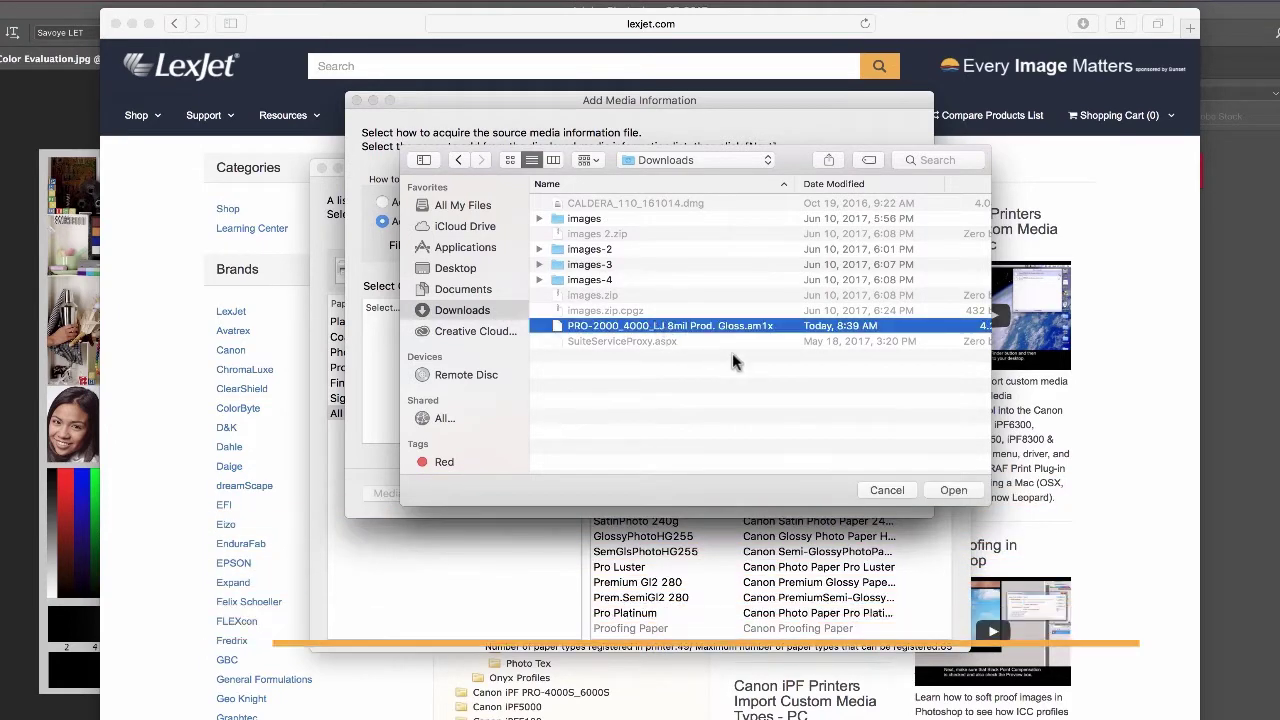
left_click(950, 491)
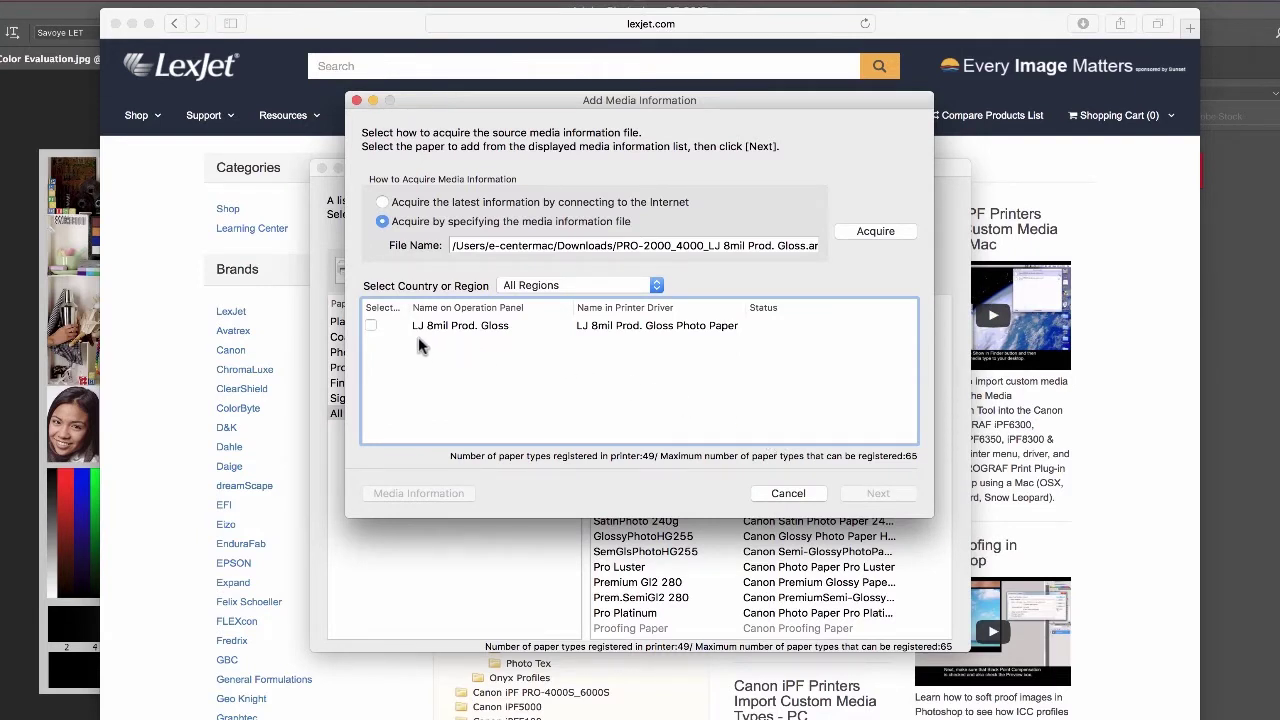
left_click(368, 328)
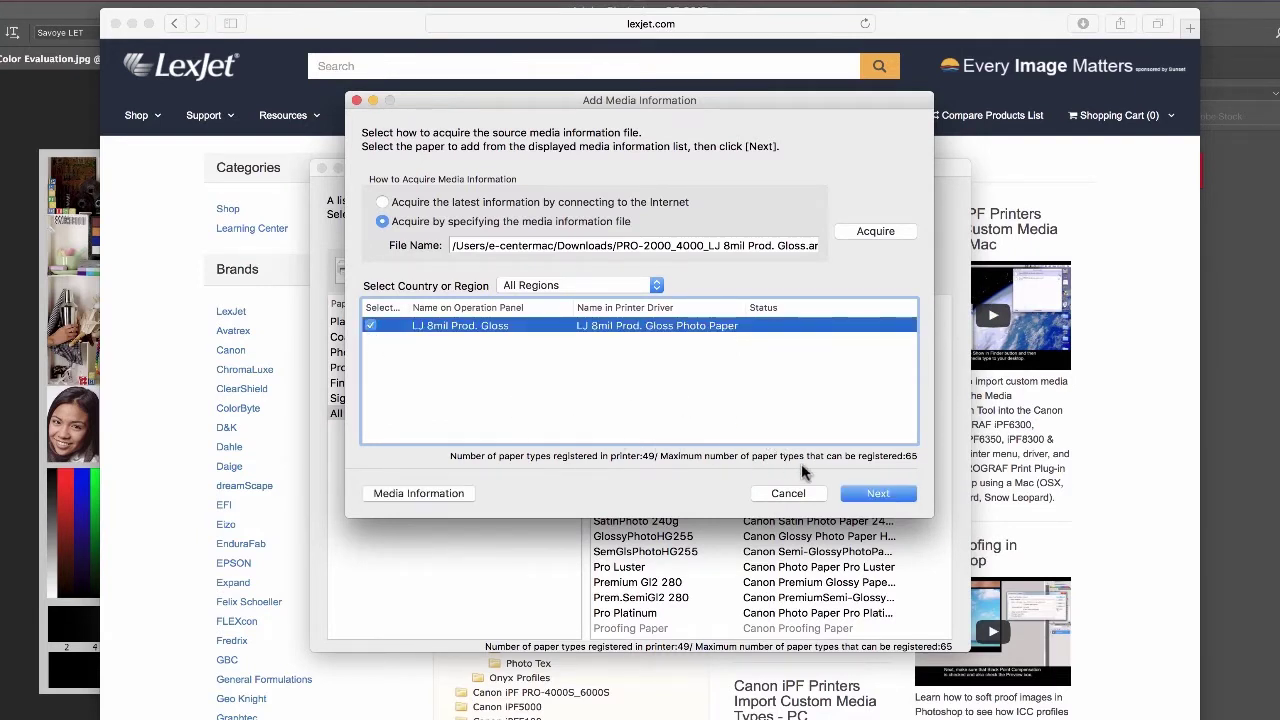
left_click(876, 494)
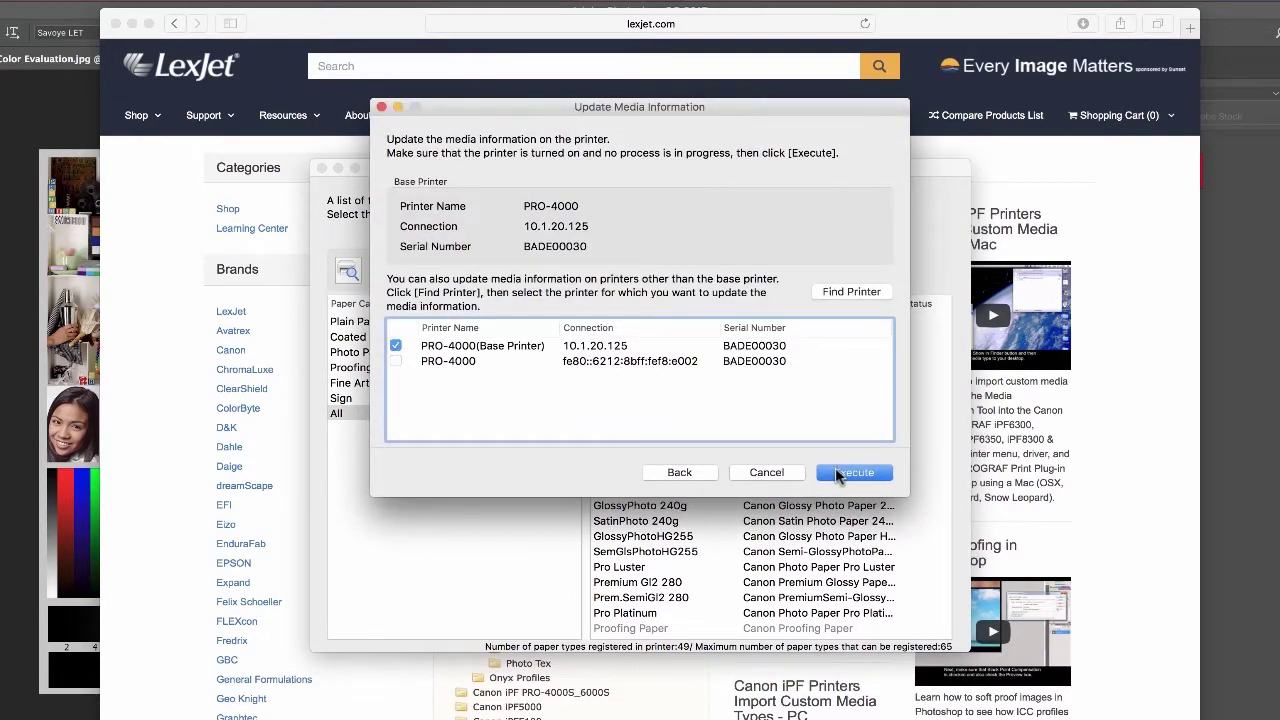
Write LJ 8mil Prod. Gloss to the PRO-4000 and confirm it appears under Custom papers.
left_click(838, 474)
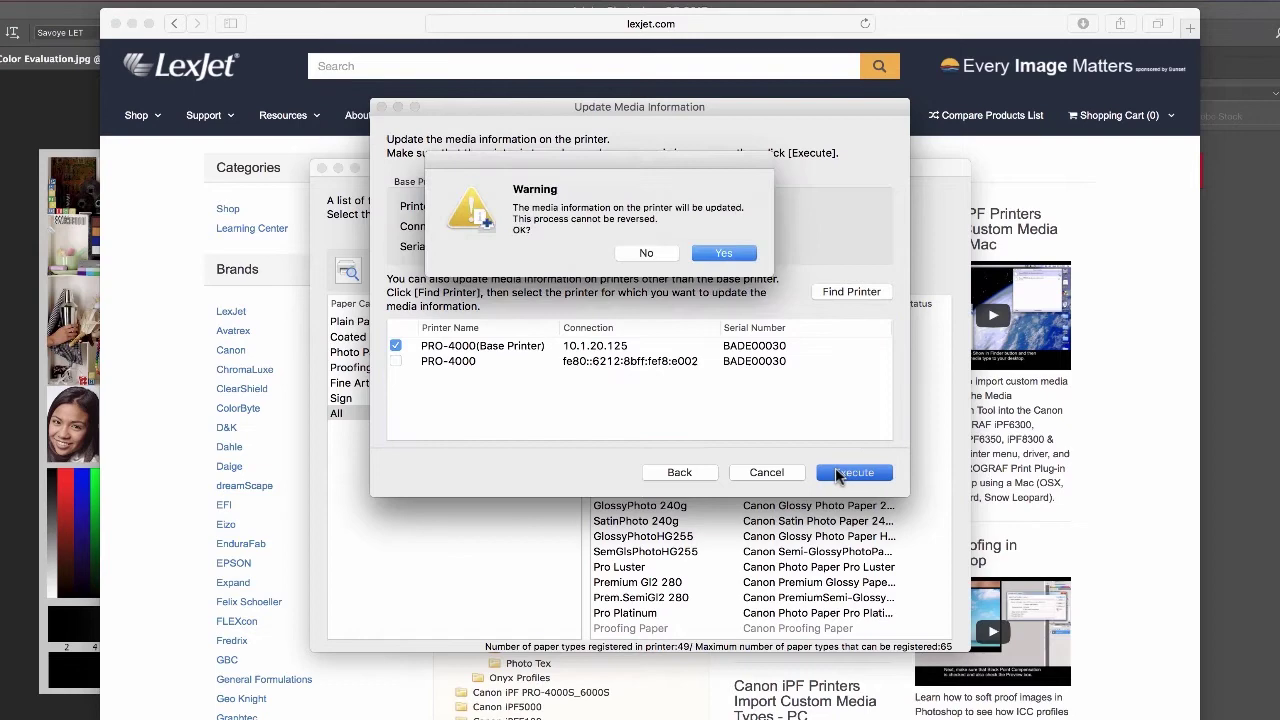
left_click(718, 254)
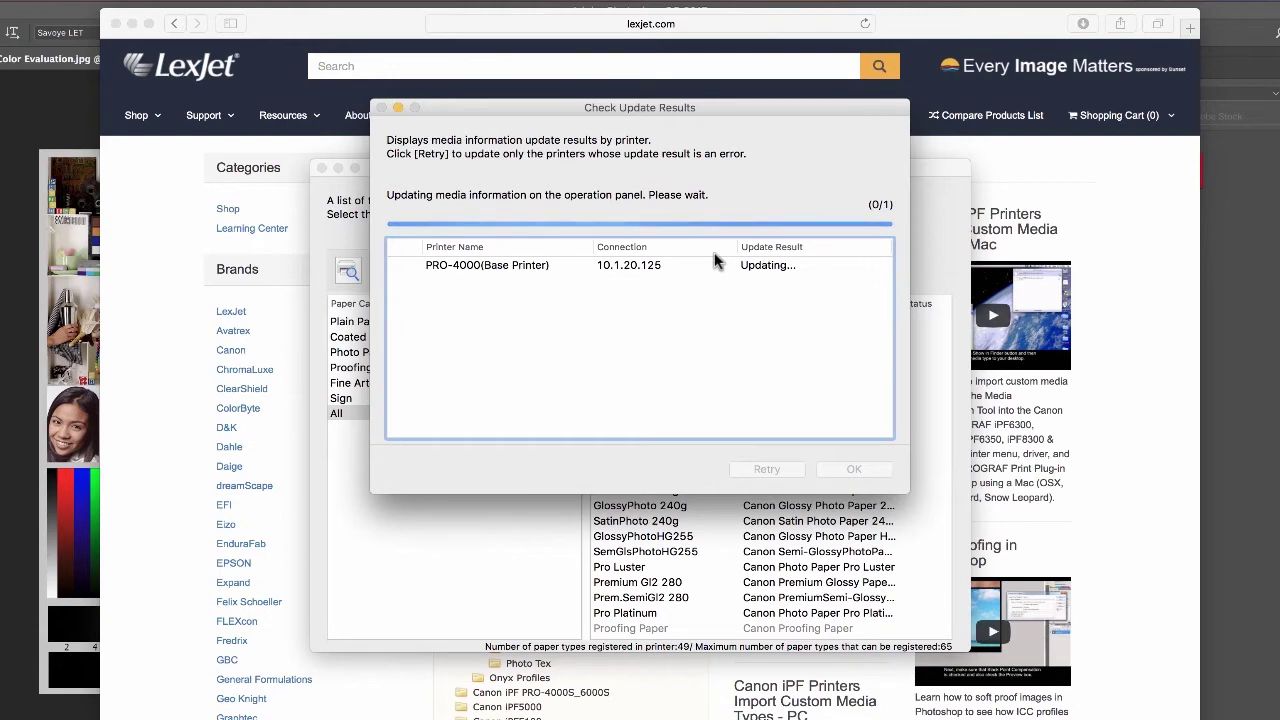
left_click(869, 469)
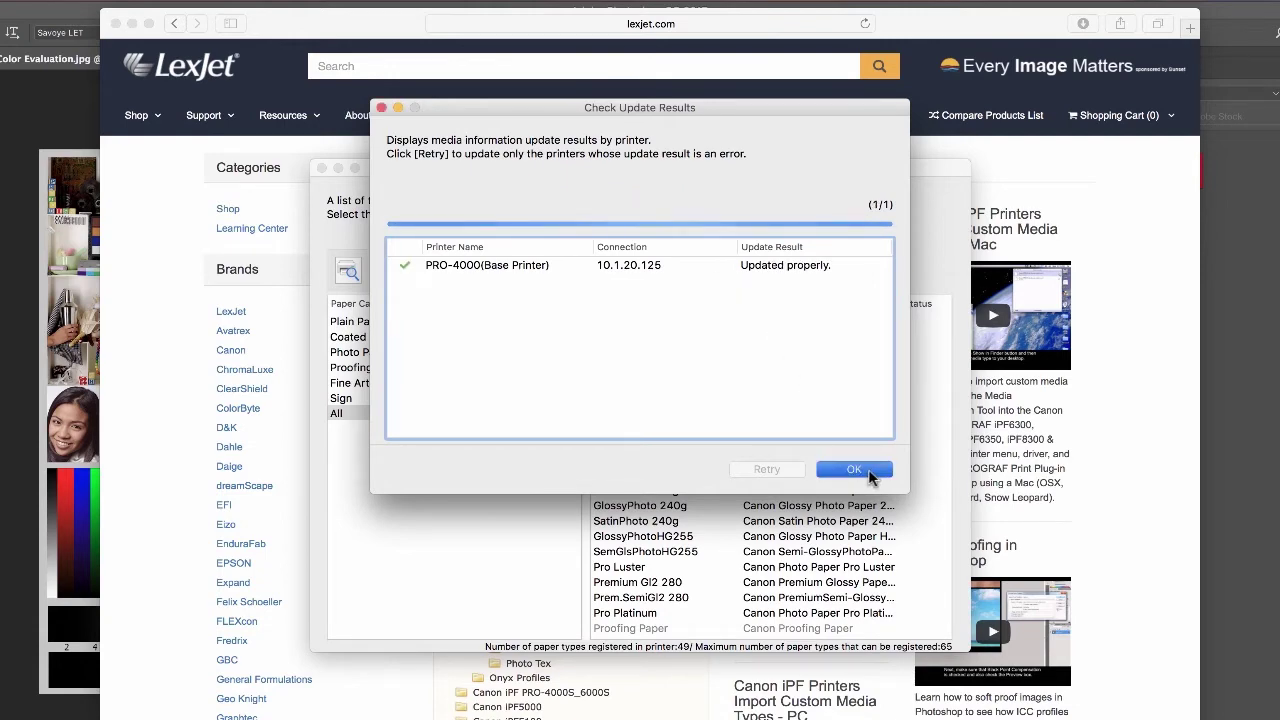
left_click(447, 413)
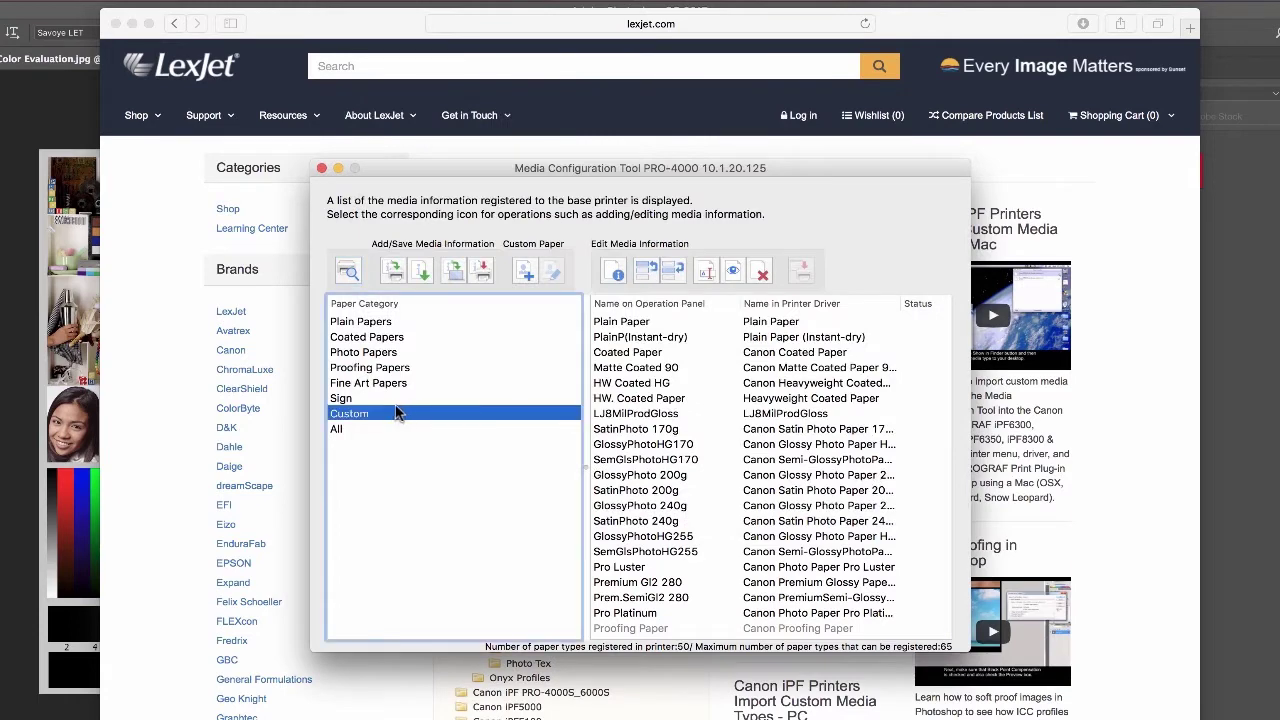
left_click(346, 399)
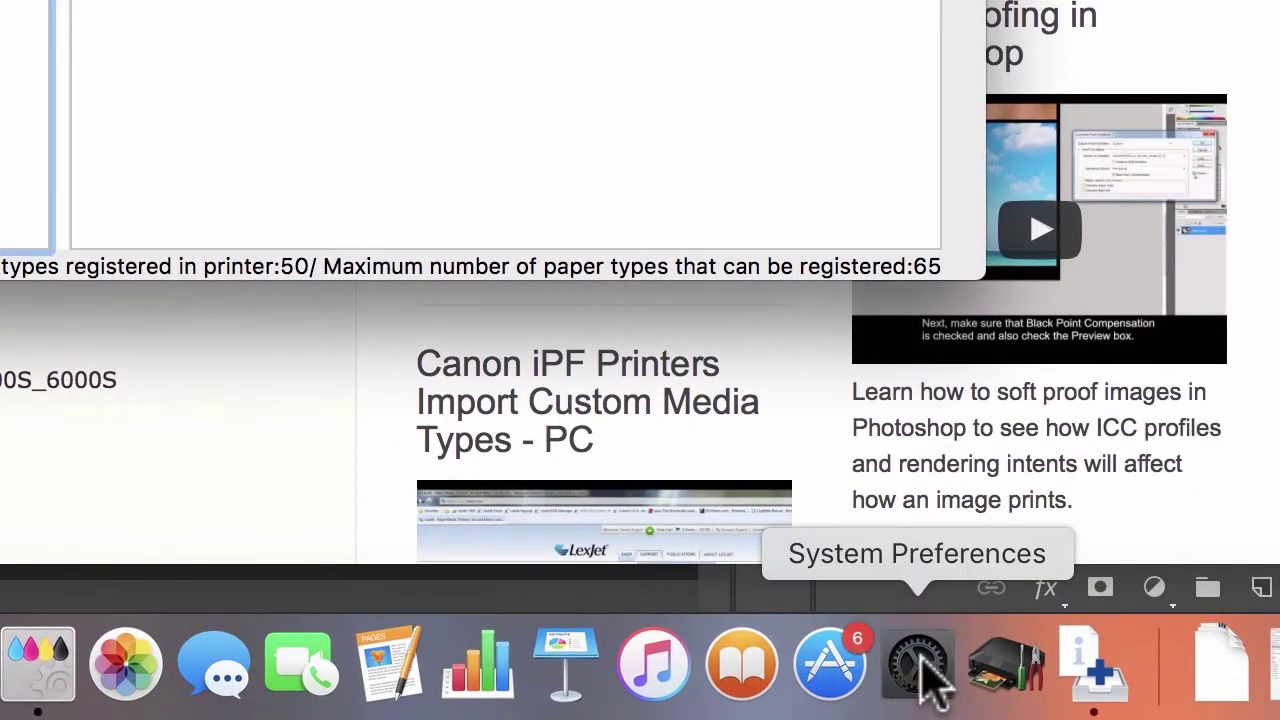
left_click(922, 660)
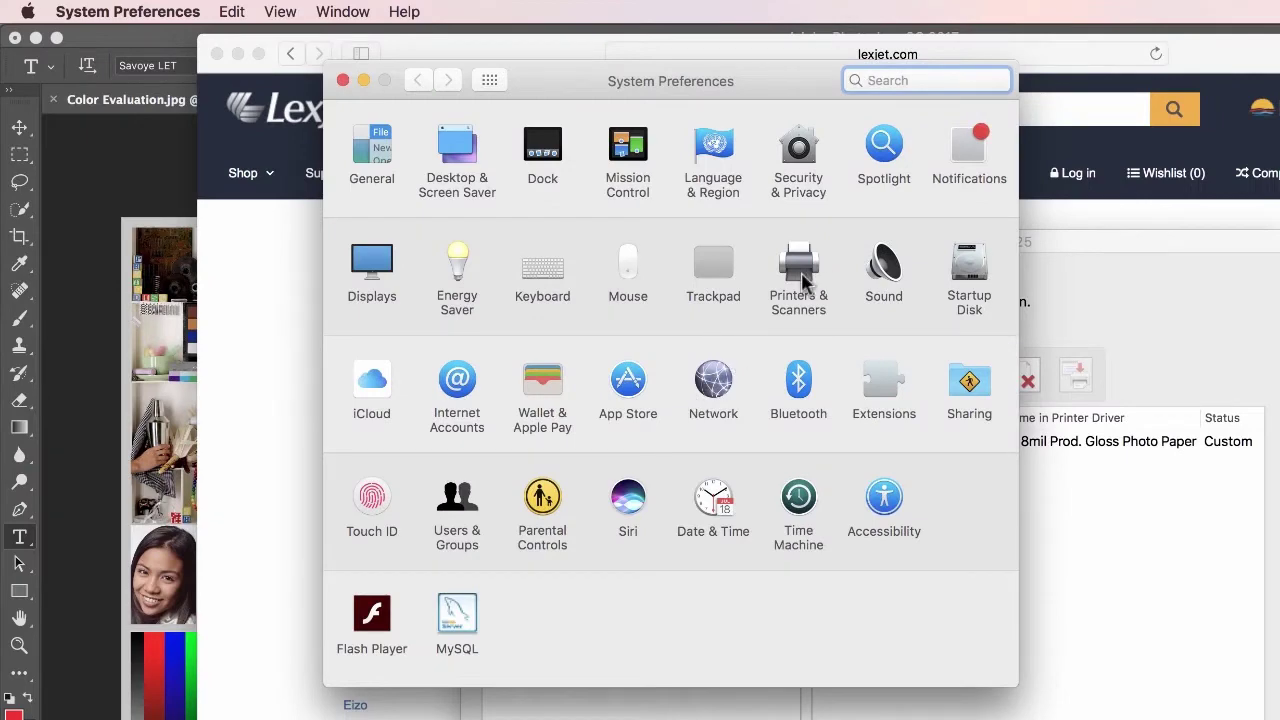
Open the 10.1.20.125 printer's queue settings on the Utility tab in Printers & Scanners.
left_click(806, 278)
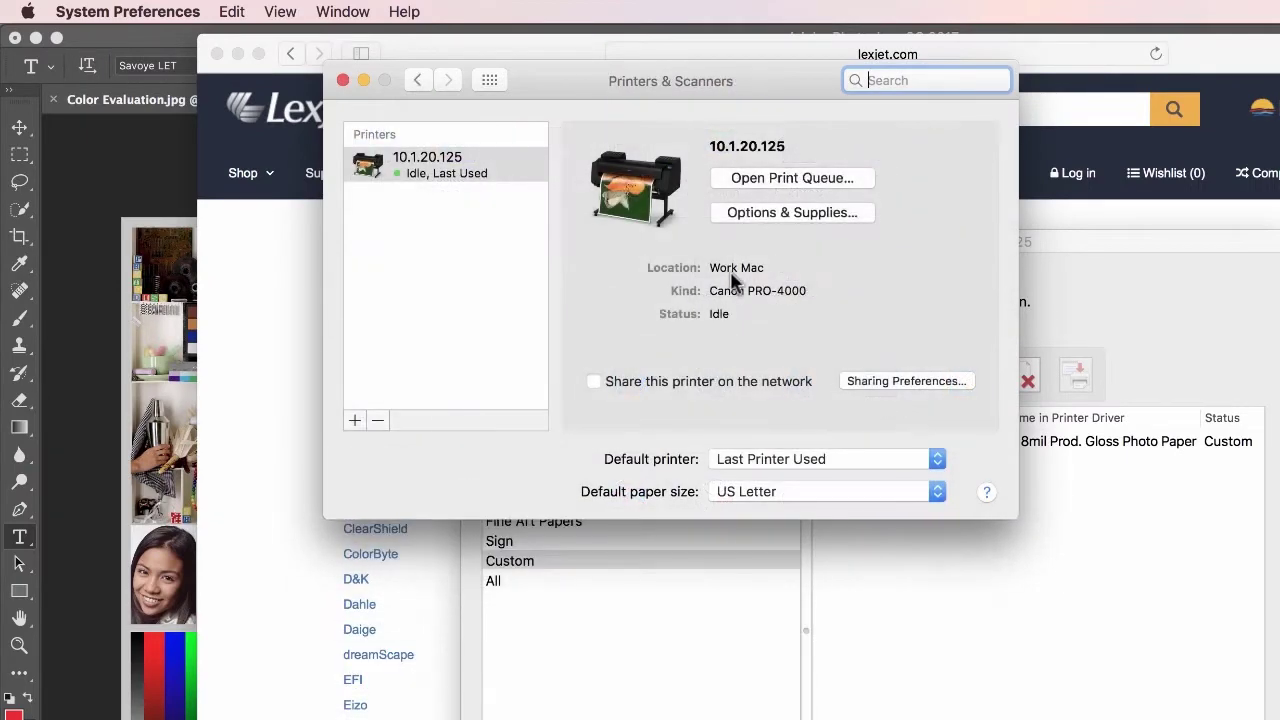
double_click(424, 170)
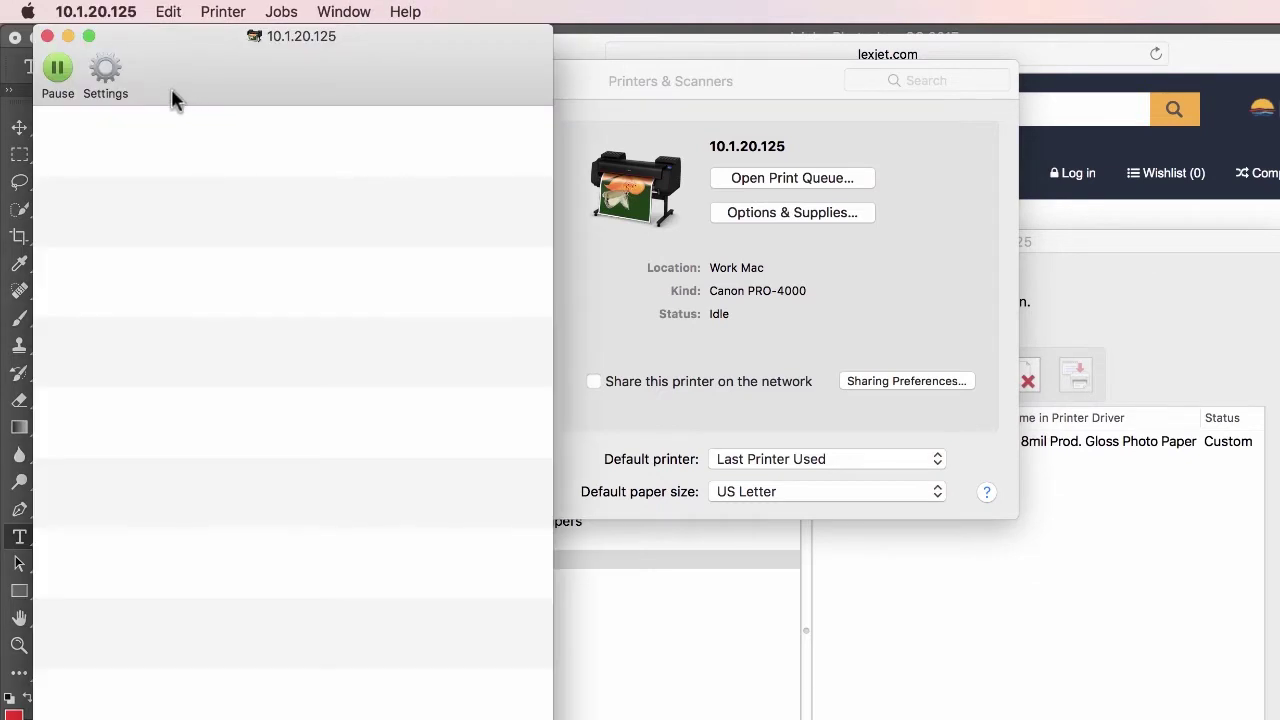
left_click(106, 74)
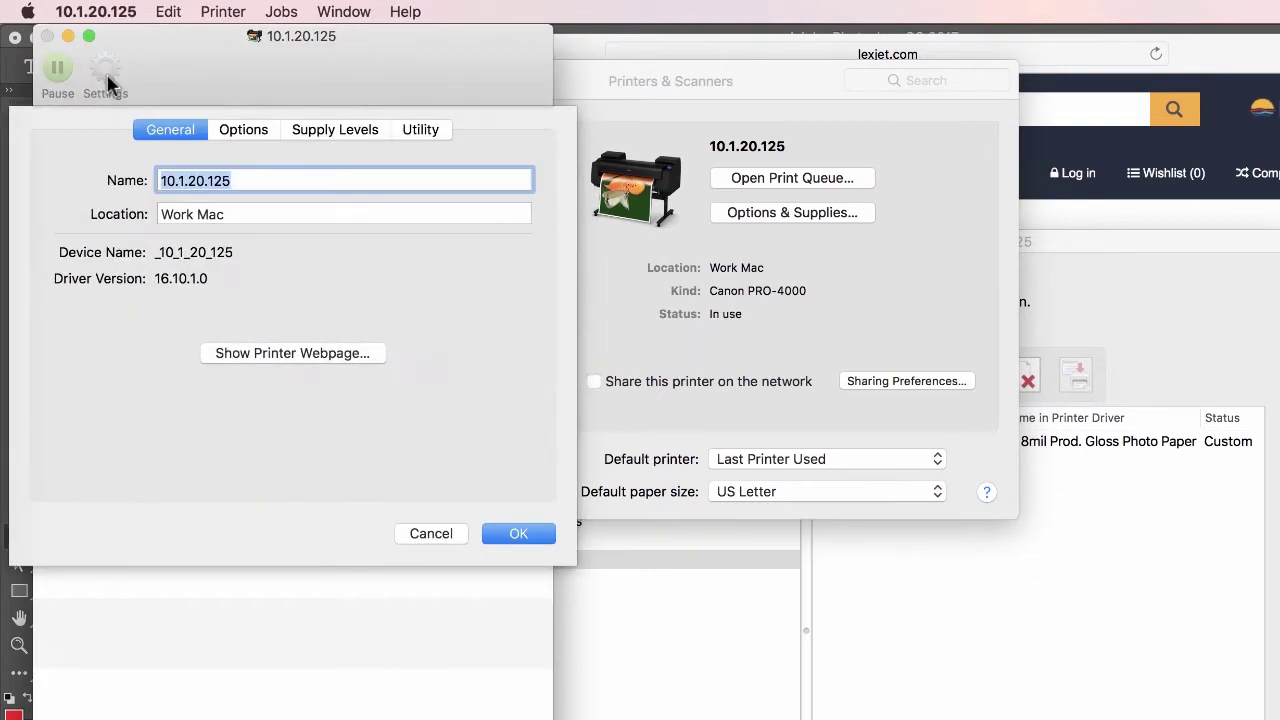
left_click(414, 134)
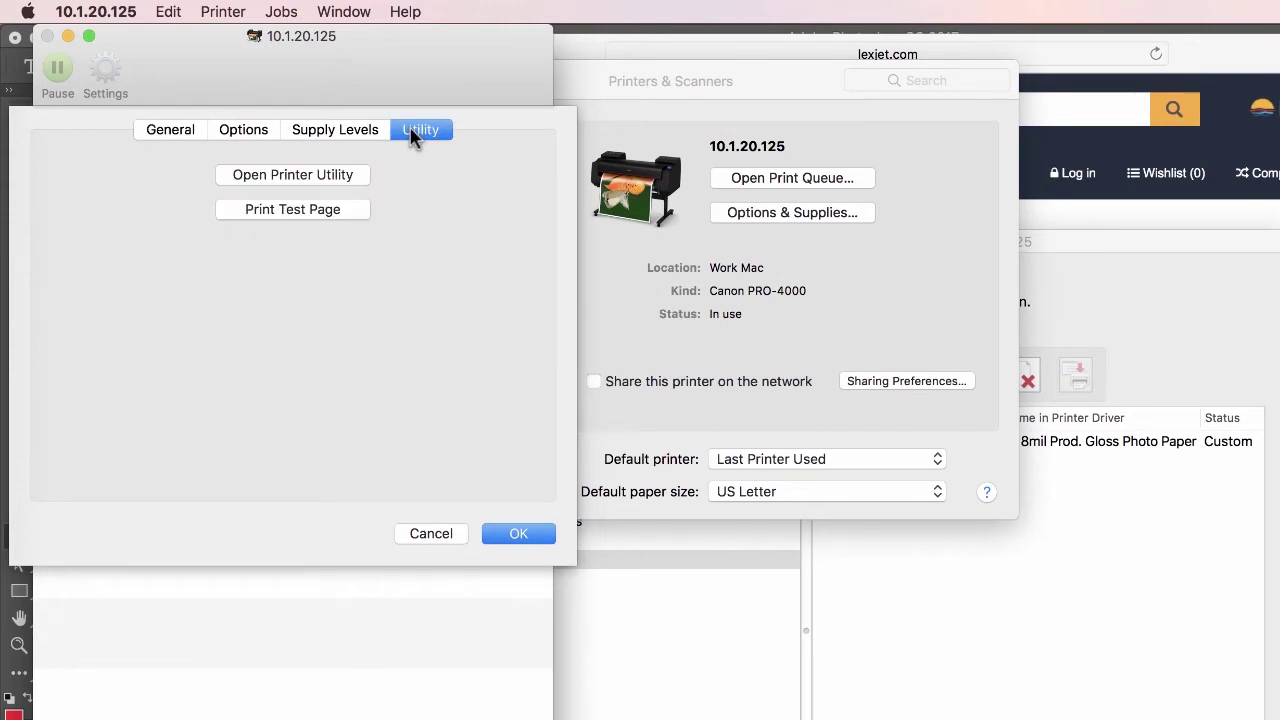
Open Canon IJ Printer Utility and switch to its Media Information functions.
left_click(305, 176)
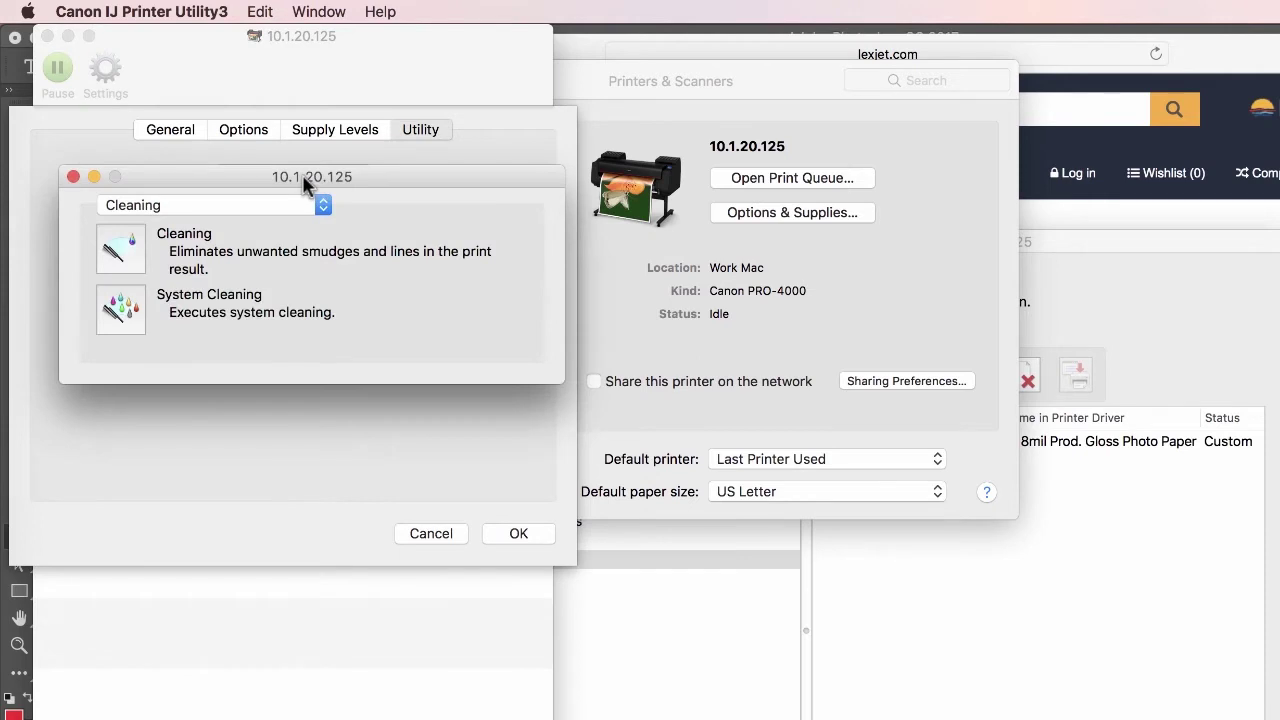
left_click(288, 205)
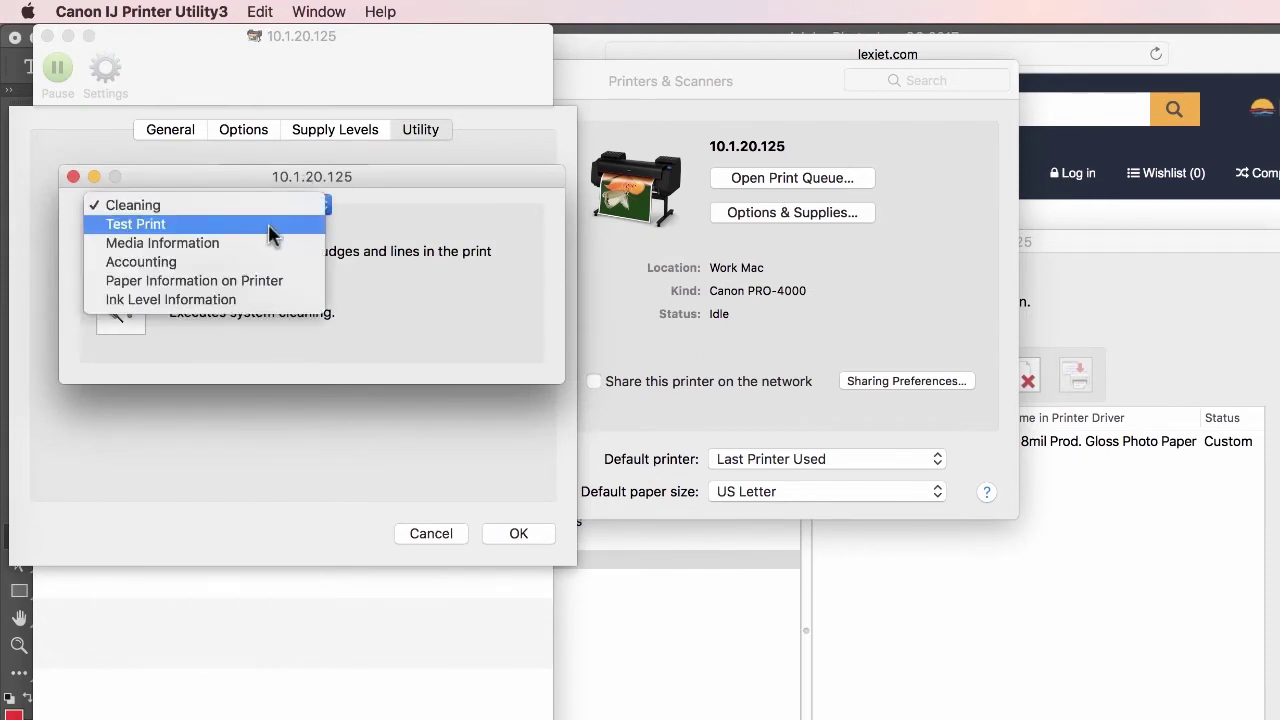
left_click(266, 244)
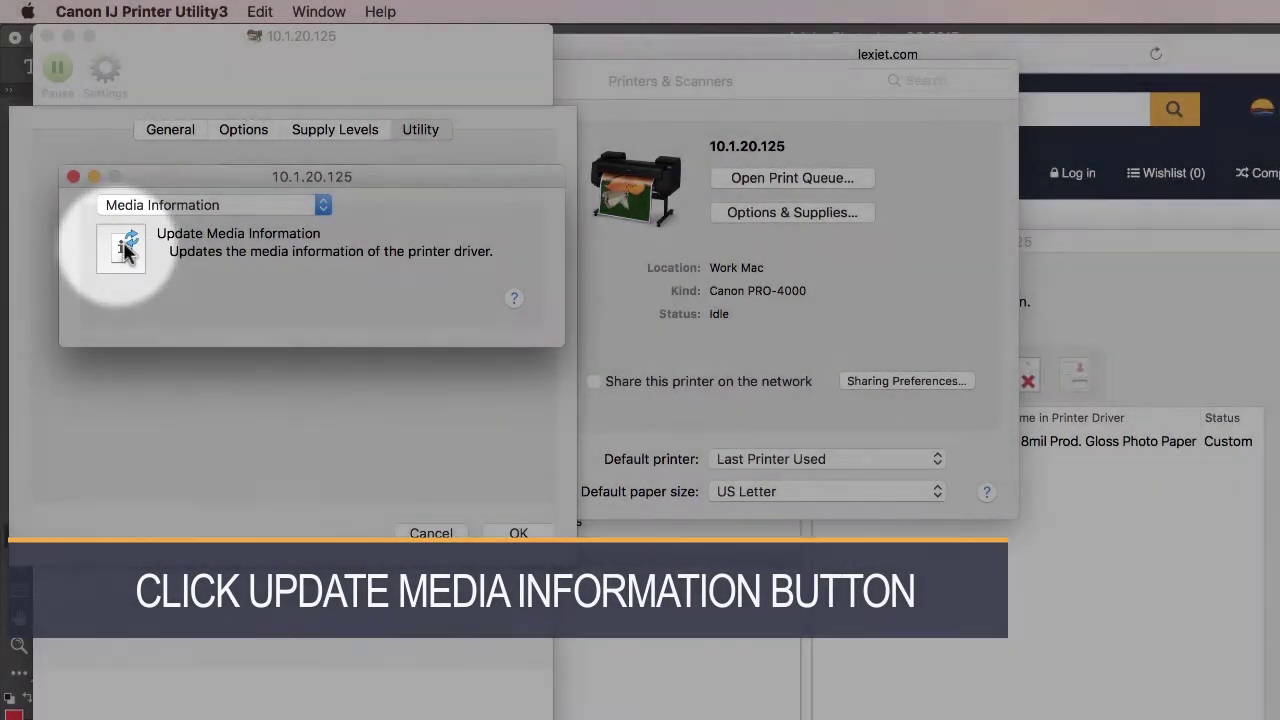
Update the driver's media information from the PRO-4000, authorising with the account password.
left_click(124, 248)
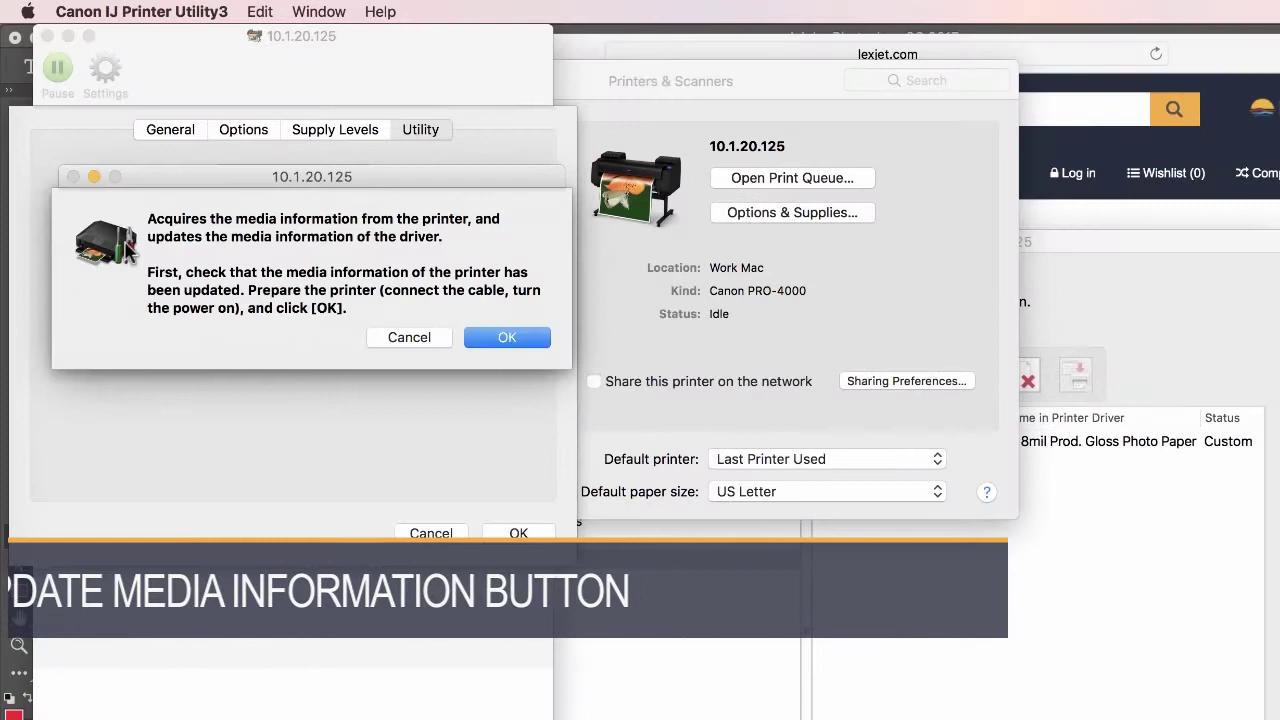
left_click(500, 338)
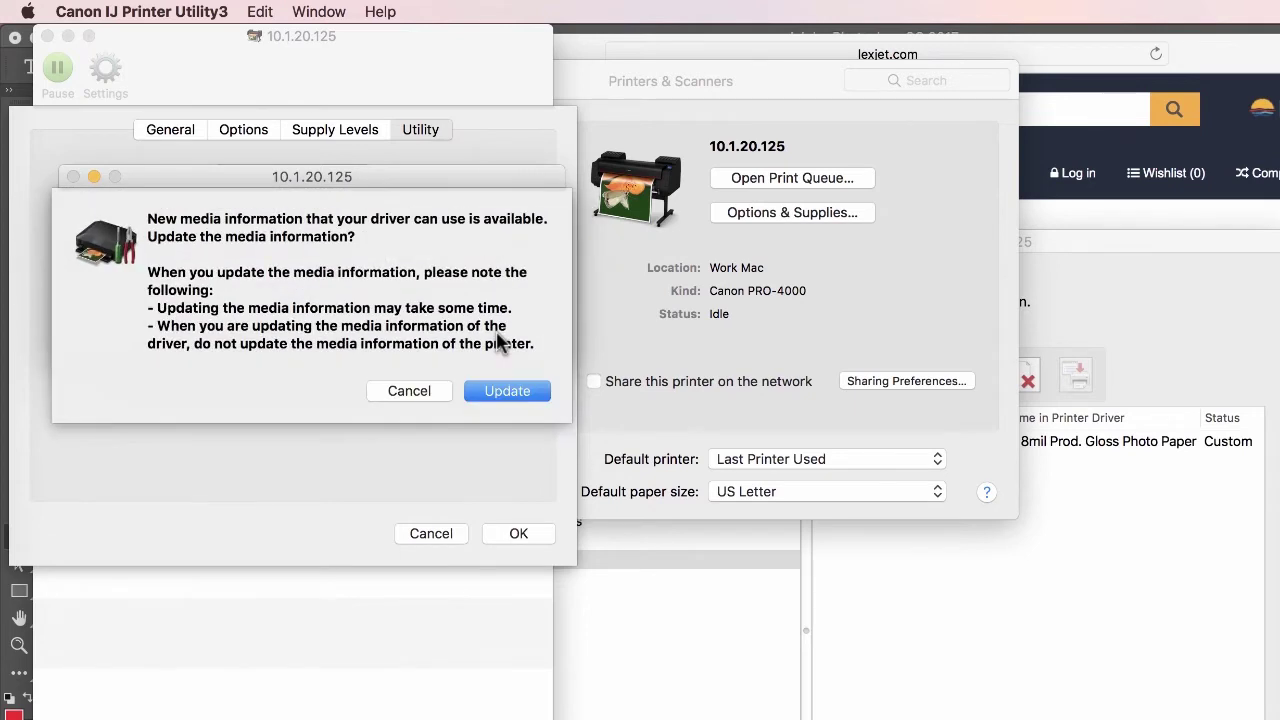
left_click(496, 392)
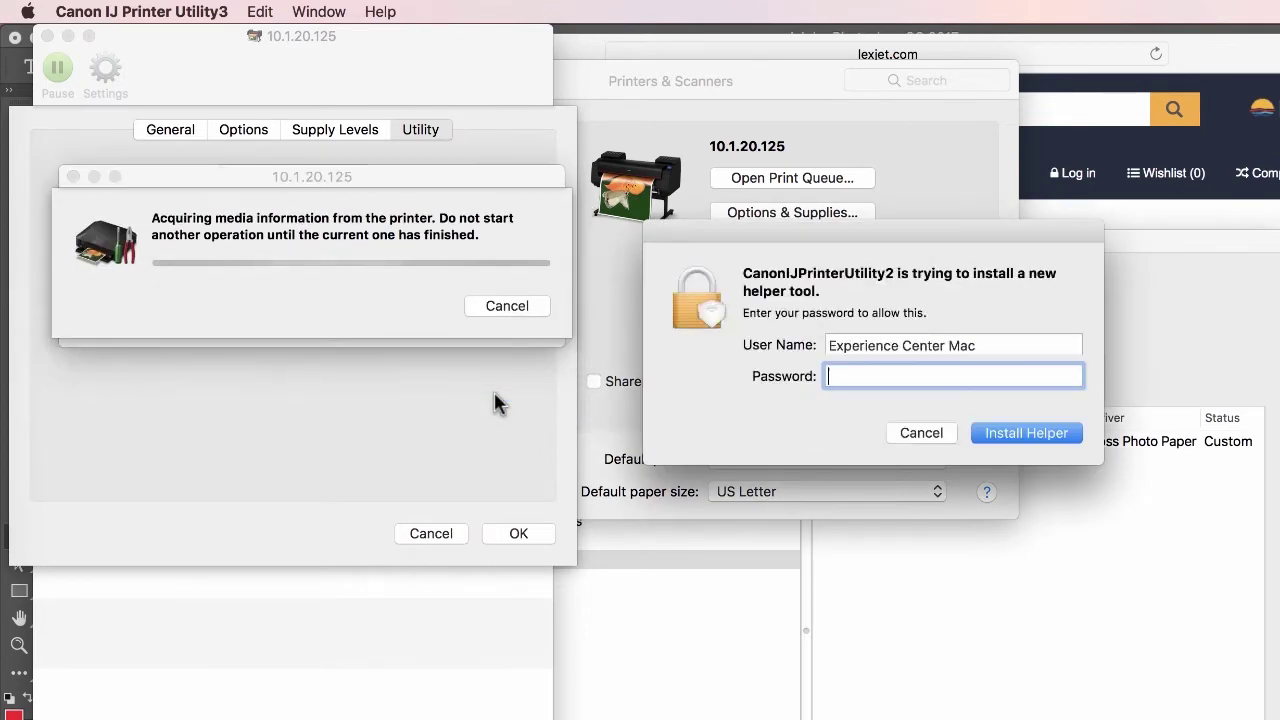
type("••••••")
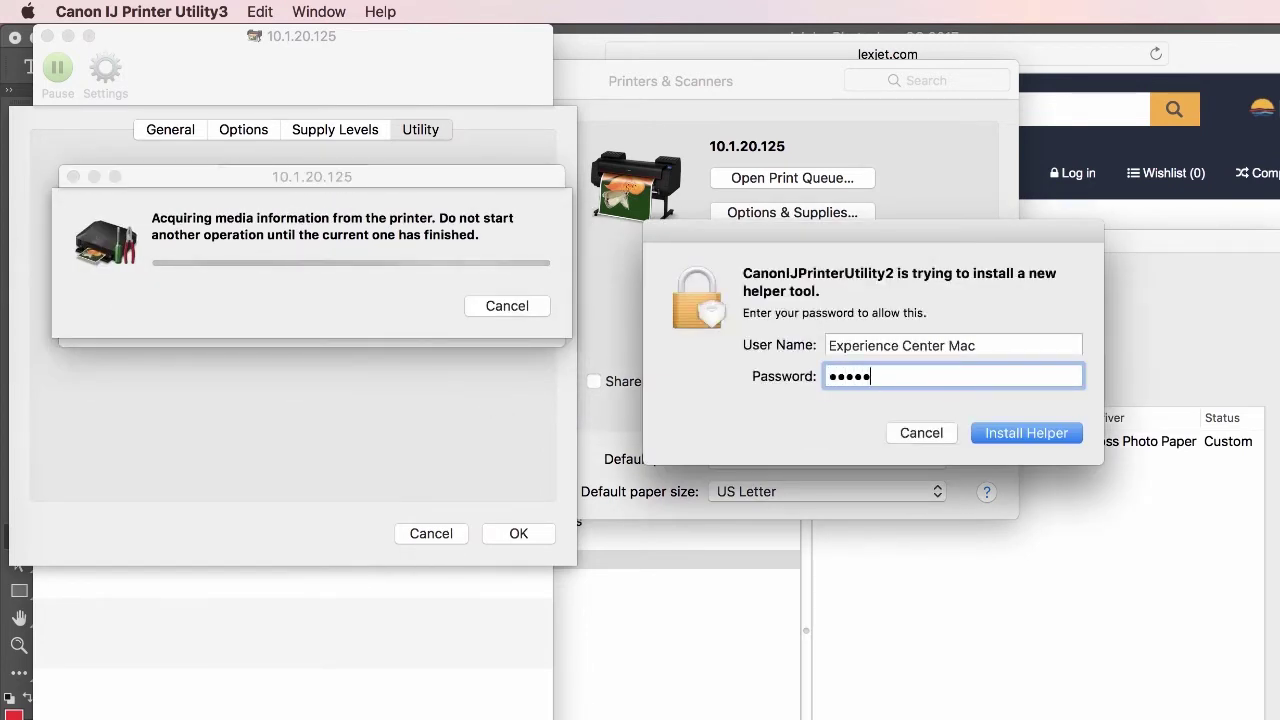
type("•••••")
key("Return")
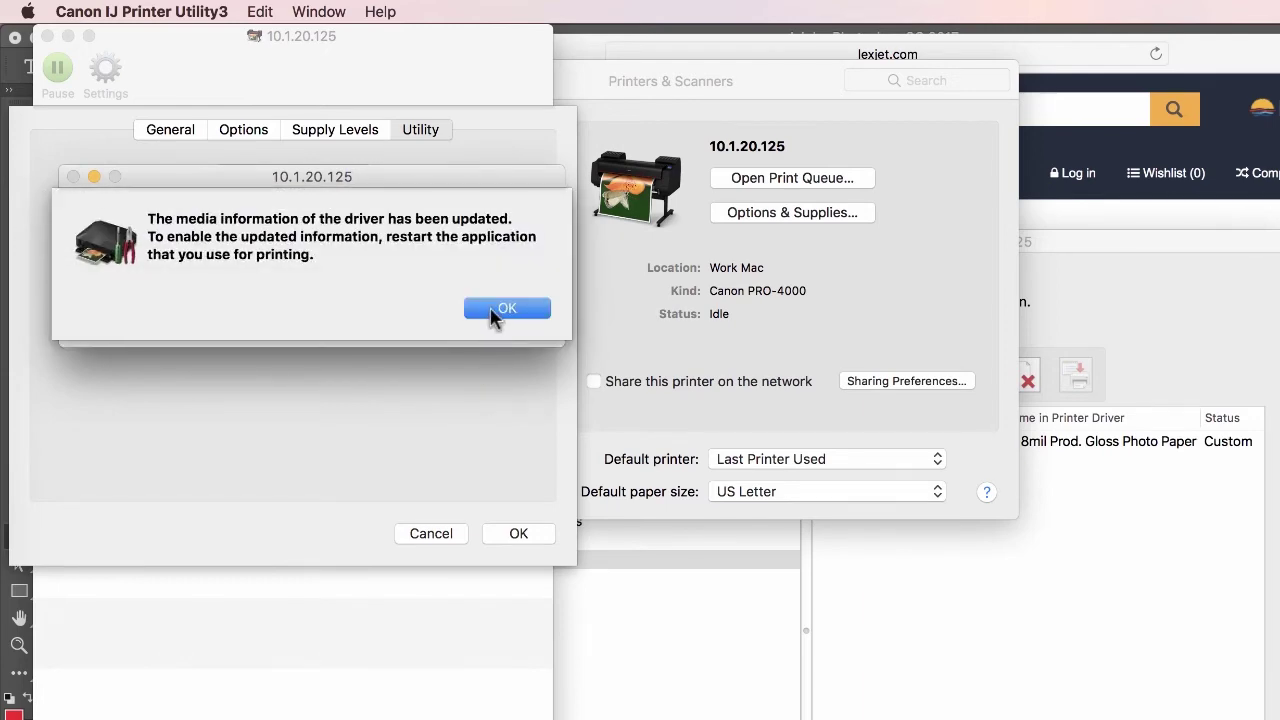
left_click(500, 310)
In File > Print, choose Photoshop Manages Colors with the CanoniPF PRO-2_4000_LexJet_8mil_Production_Gloss_LV3 profile.
left_click(188, 12)
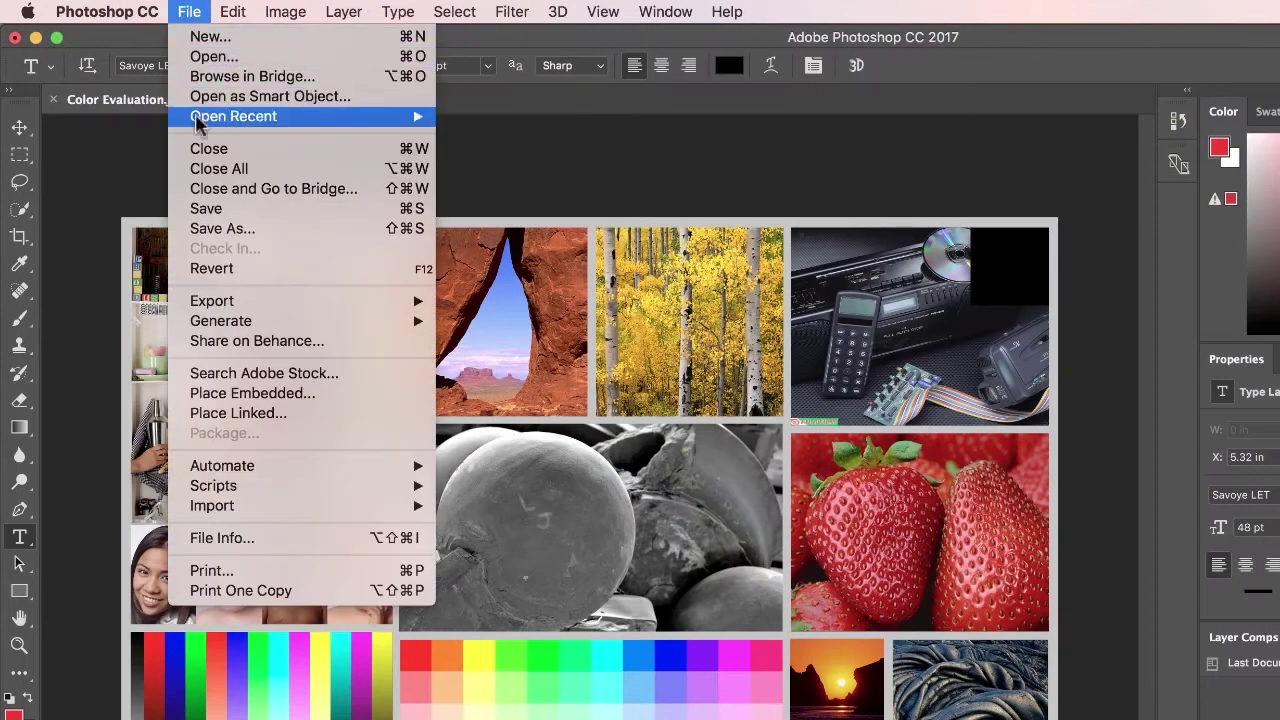
left_click(248, 571)
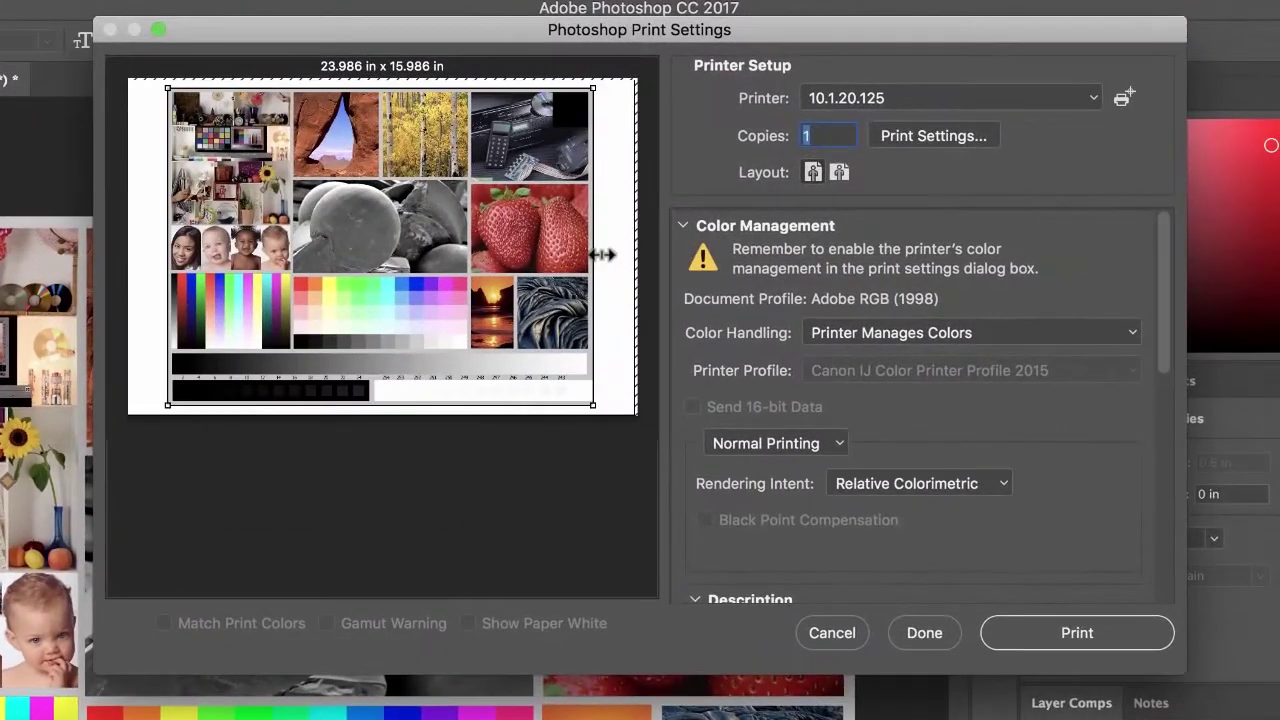
left_click(905, 332)
left_click(903, 345)
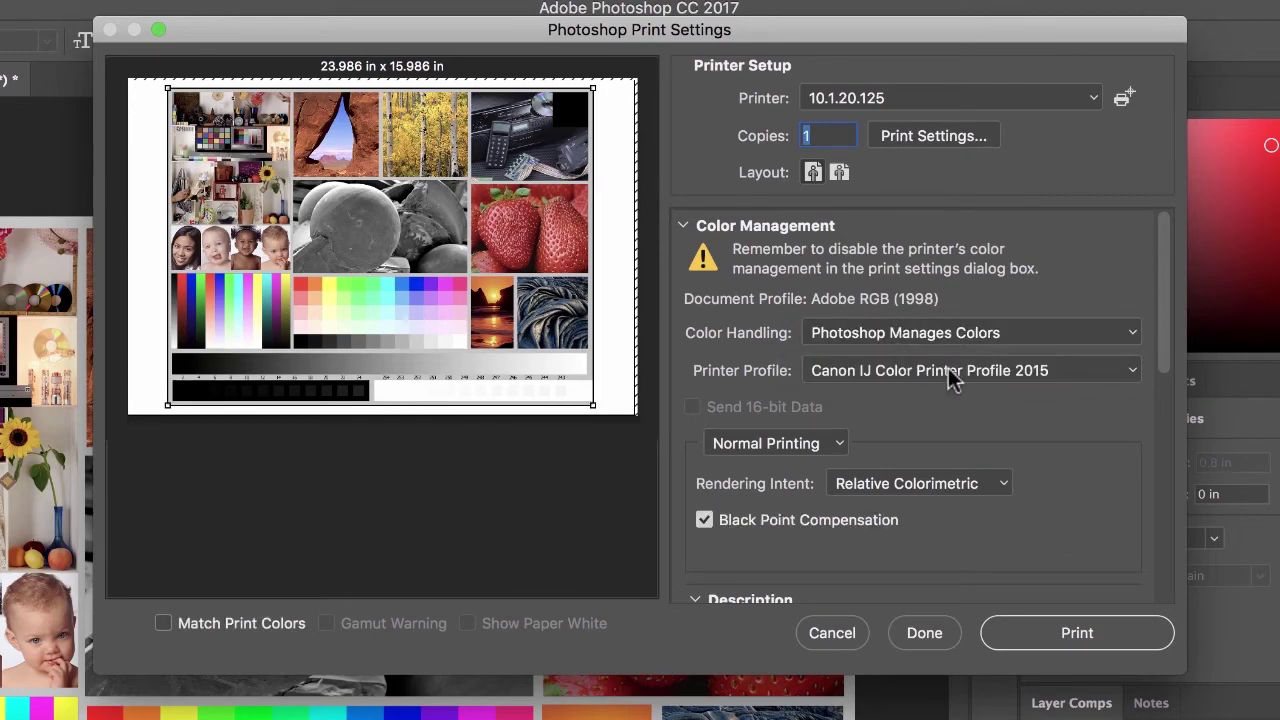
left_click(948, 370)
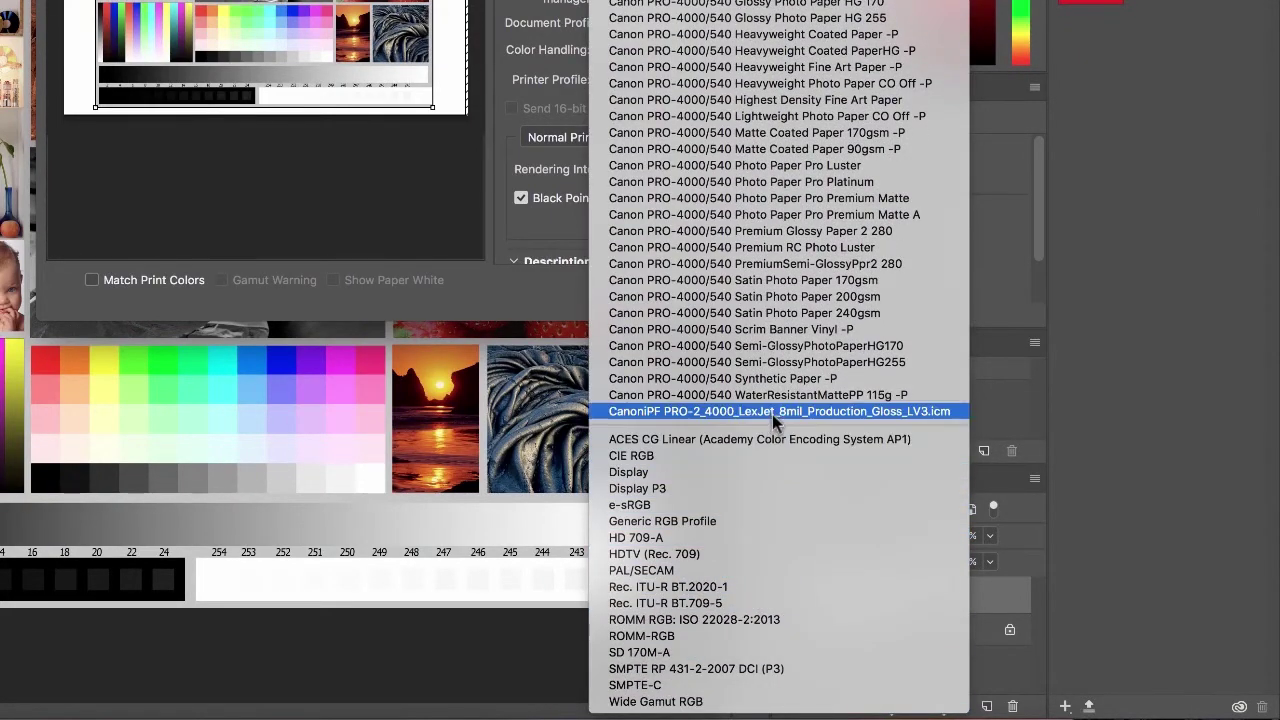
left_click(772, 412)
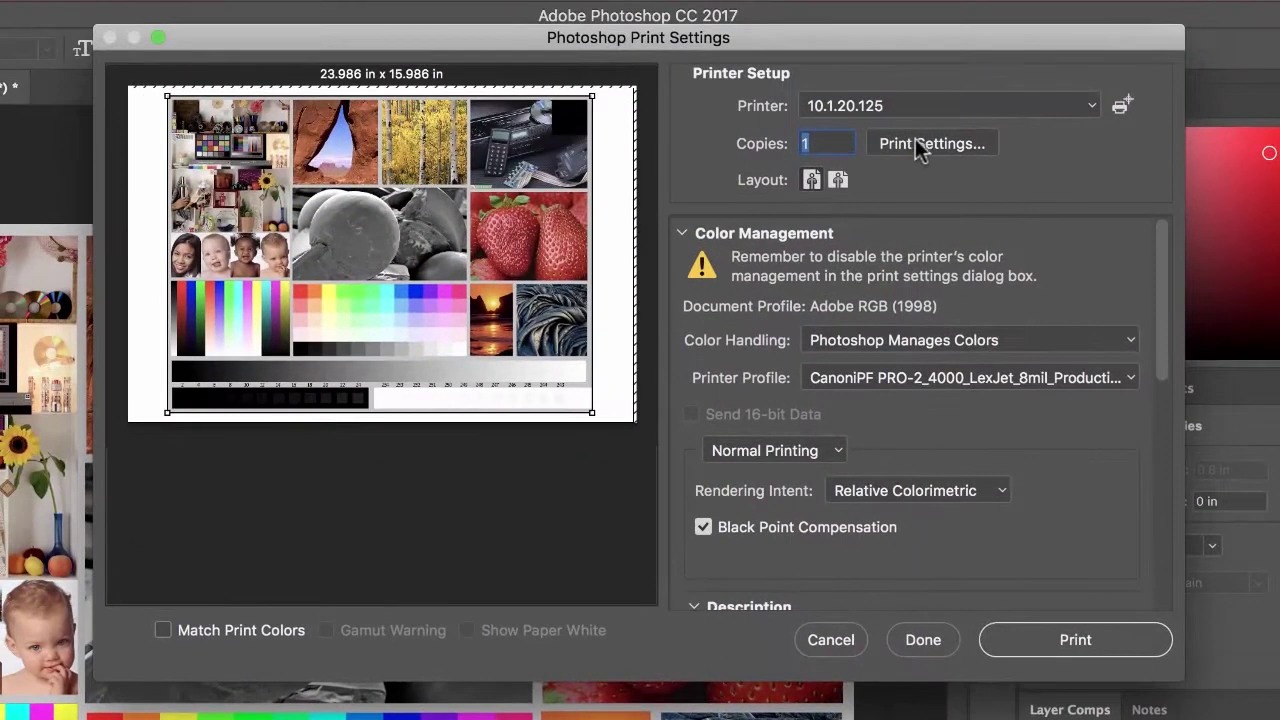
In the driver's Quality & Media panel, set Media Type to Custom > LJ 8mil Prod. Gloss Photo Paper and save.
left_click(917, 143)
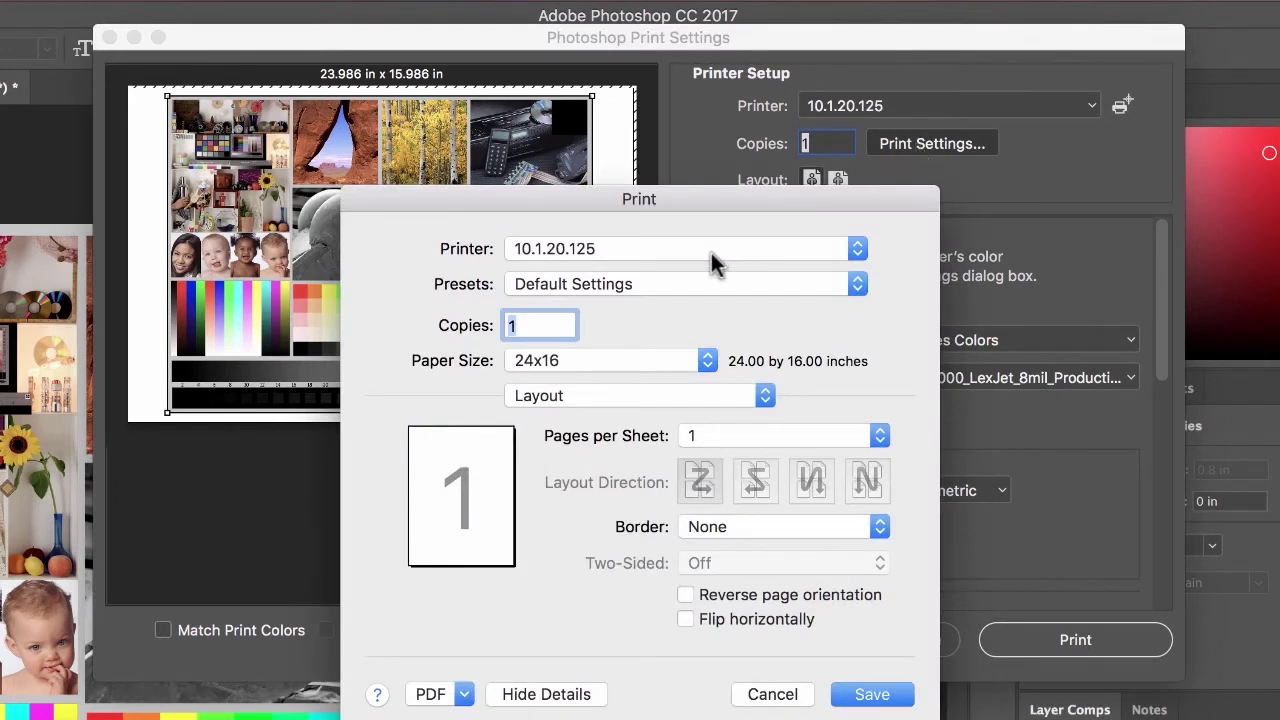
left_click(648, 396)
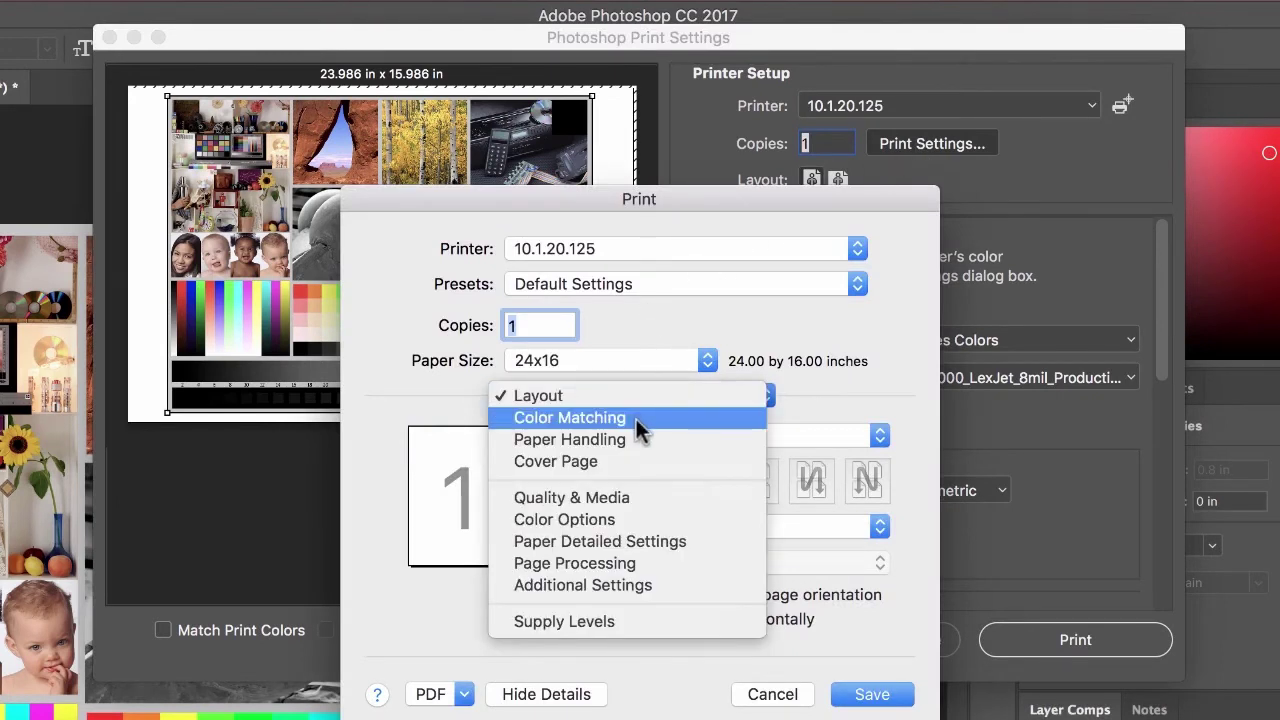
left_click(620, 500)
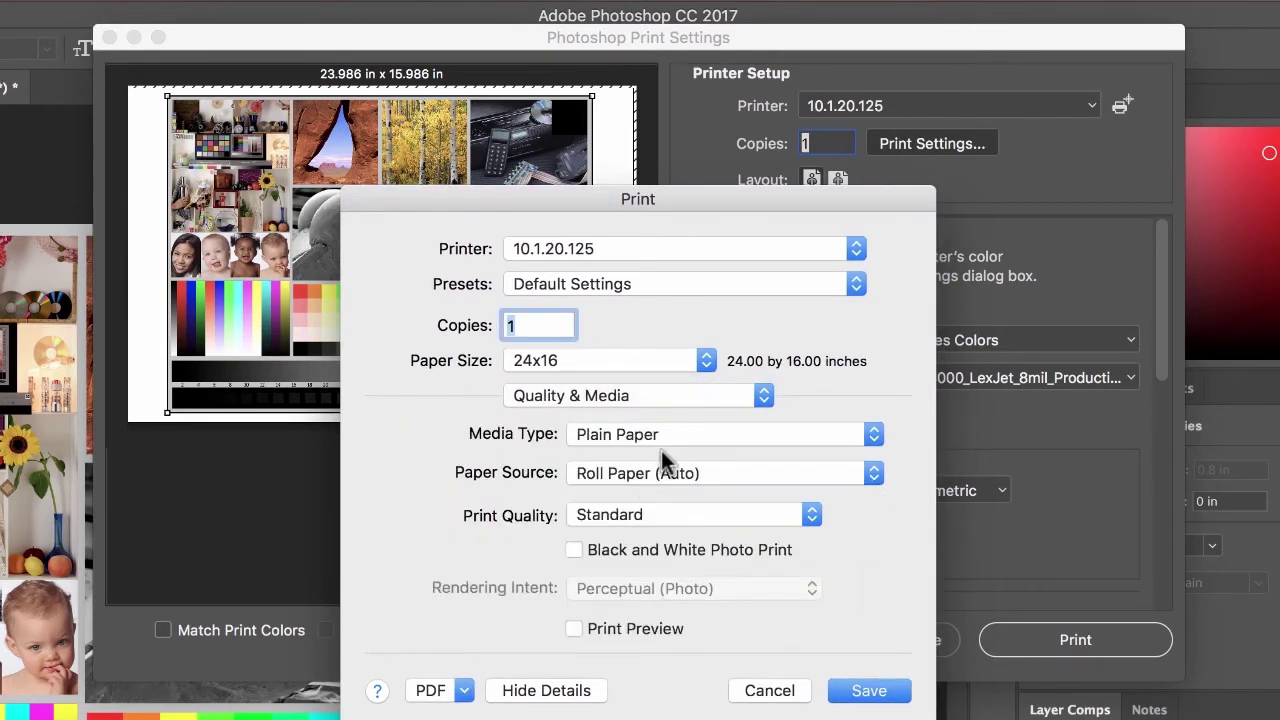
left_click(677, 440)
mouse_move(604, 544)
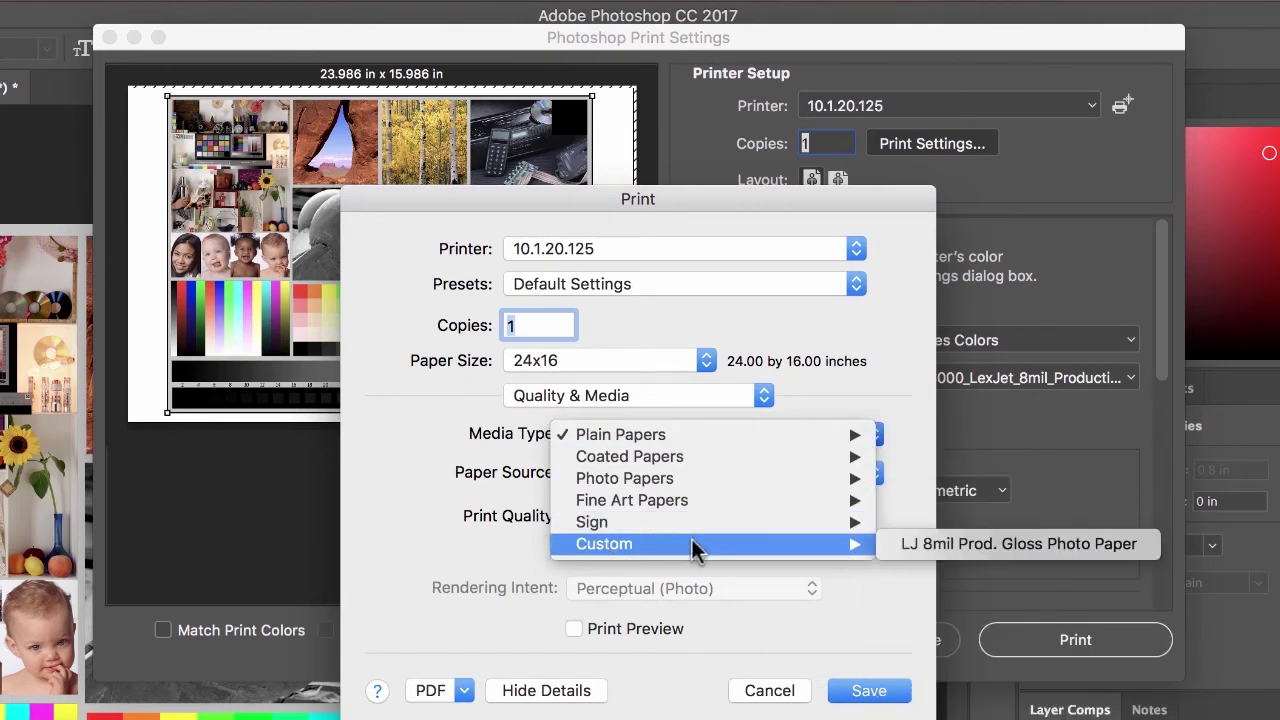
left_click(929, 544)
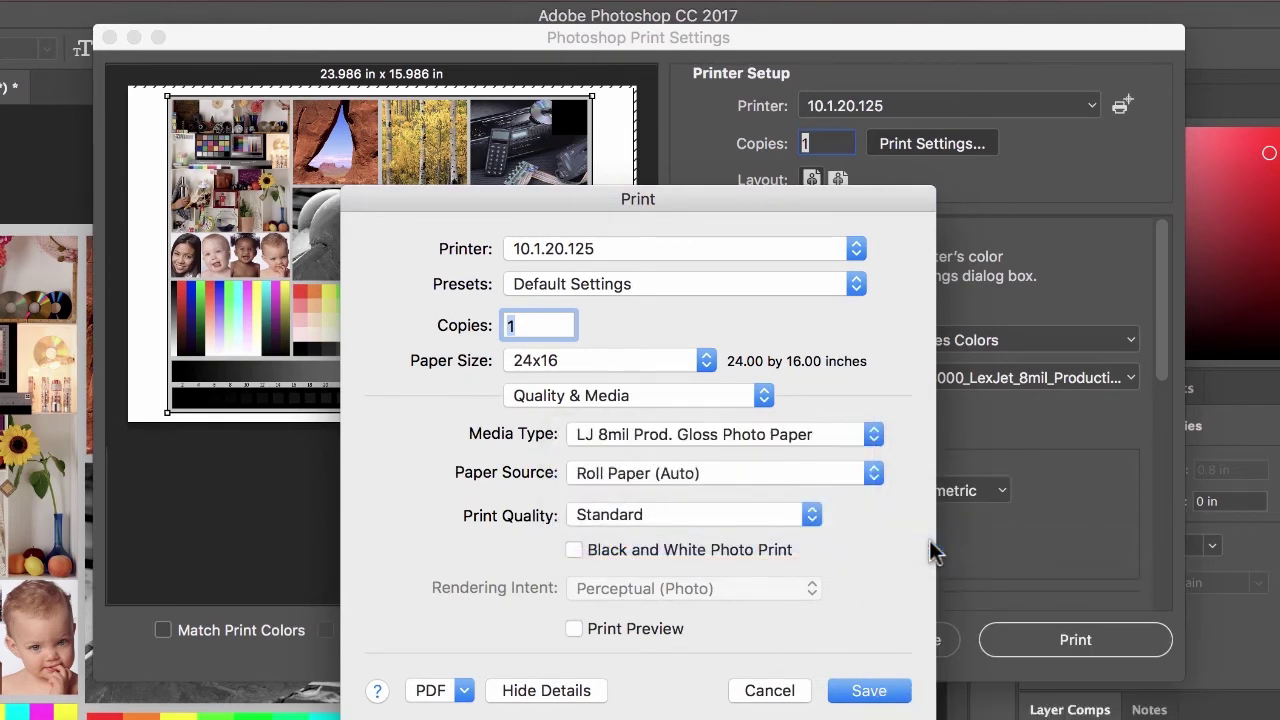
left_click(837, 688)
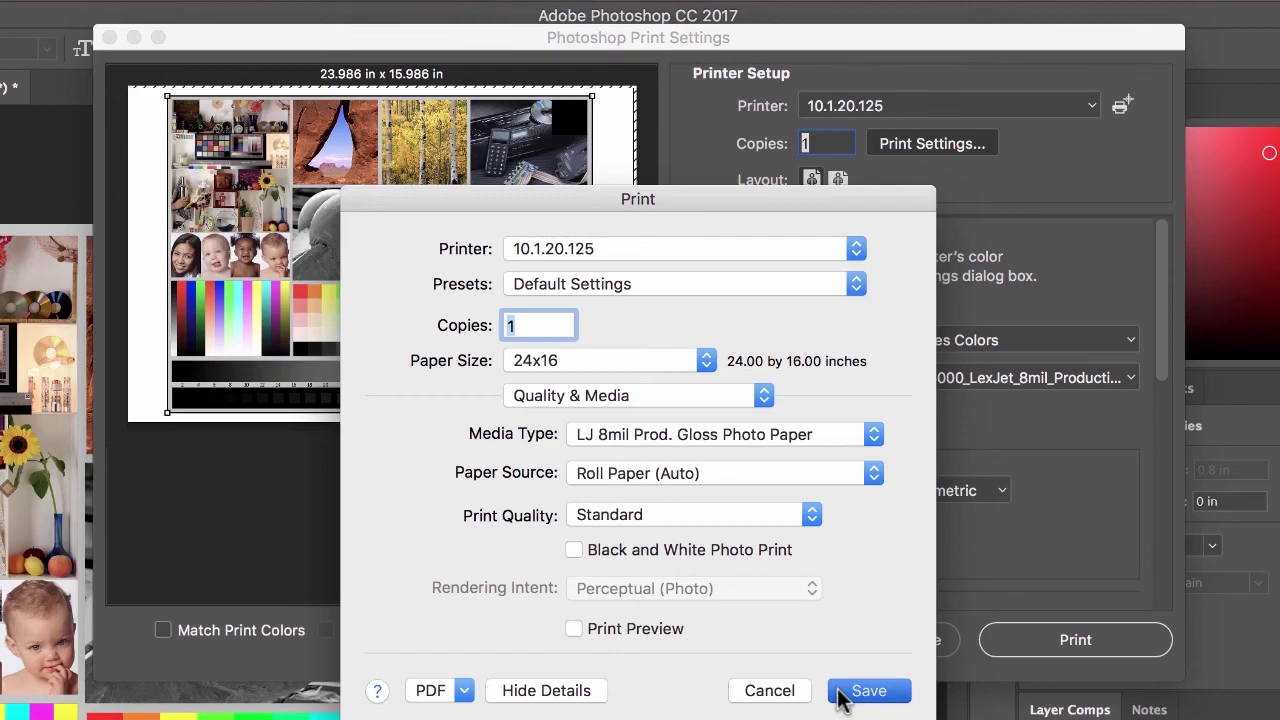